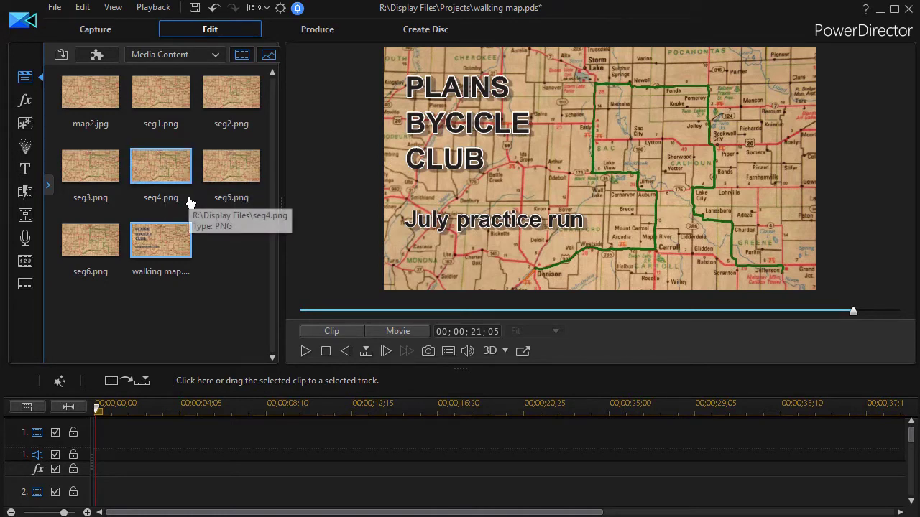
Step: Preview the trail maps seg1.png through seg6.png in turn, ending on seg6's full green route
left_click(174, 92)
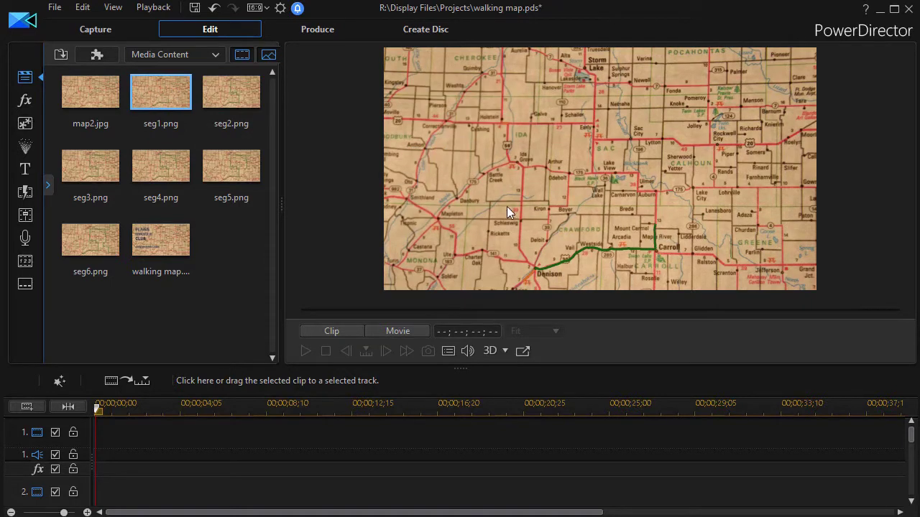
left_click(247, 104)
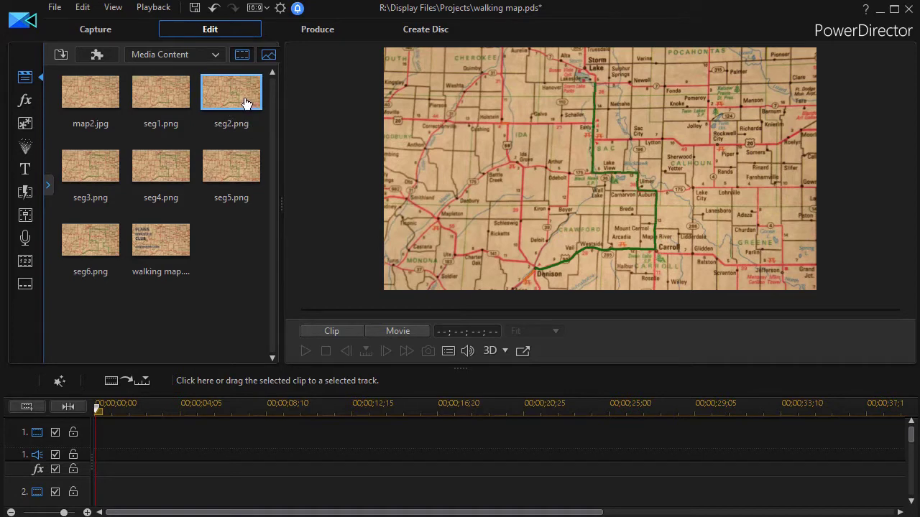
left_click(99, 167)
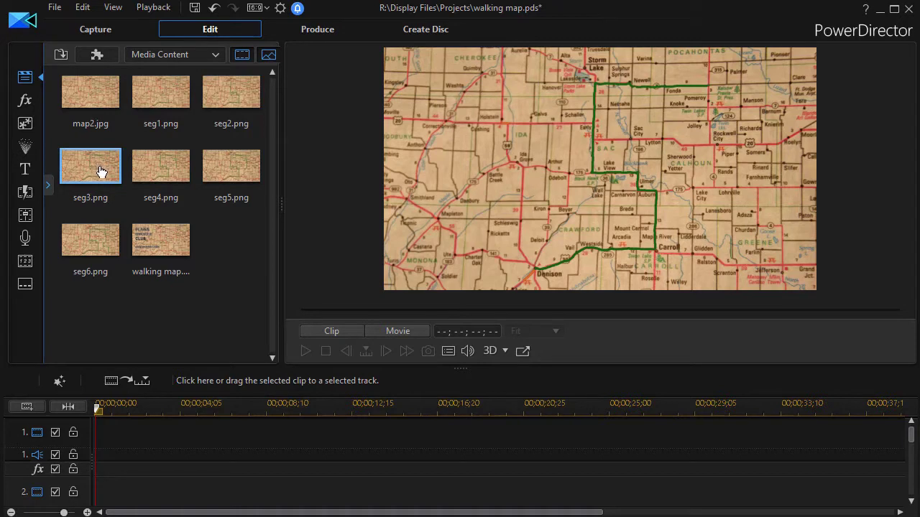
left_click(160, 179)
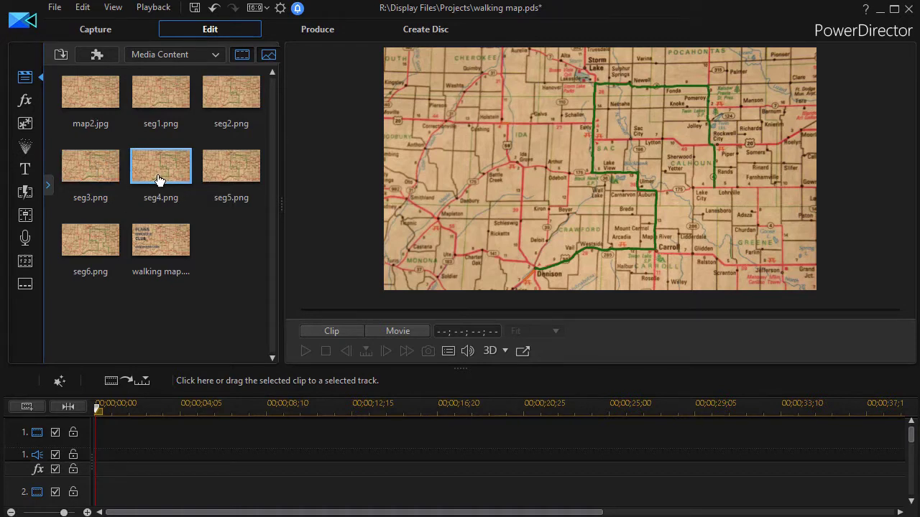
left_click(238, 175)
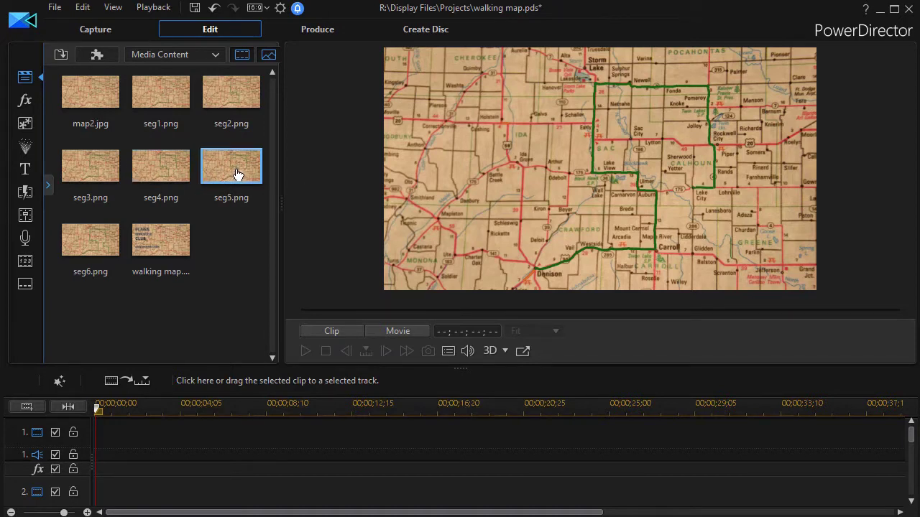
left_click(90, 243)
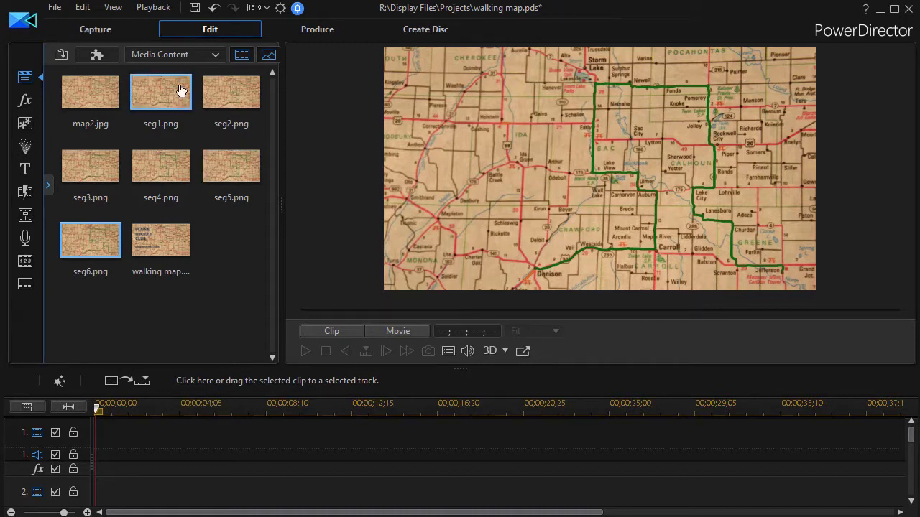
Step: Place seg1.png on video track 1 and map2.jpg on track 2, both at 00;00;00;00
left_click_drag(160, 90, 83, 434)
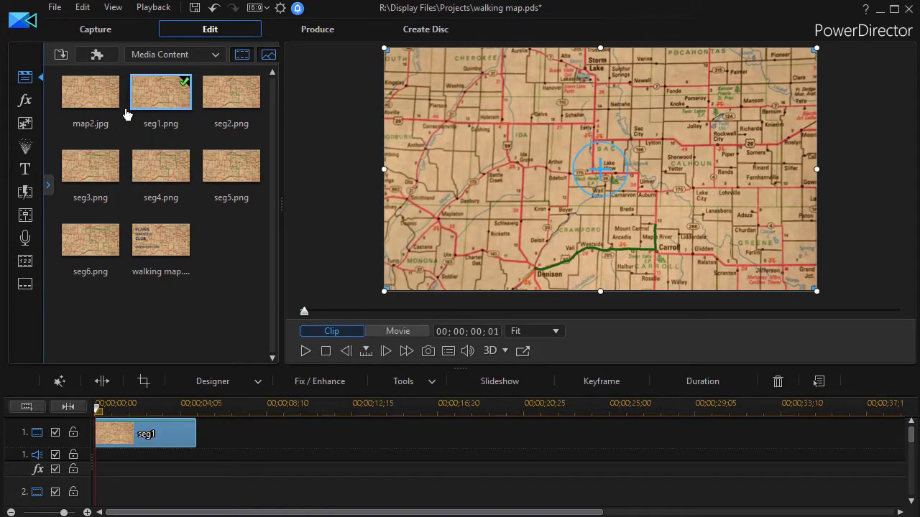
left_click_drag(86, 93, 123, 456)
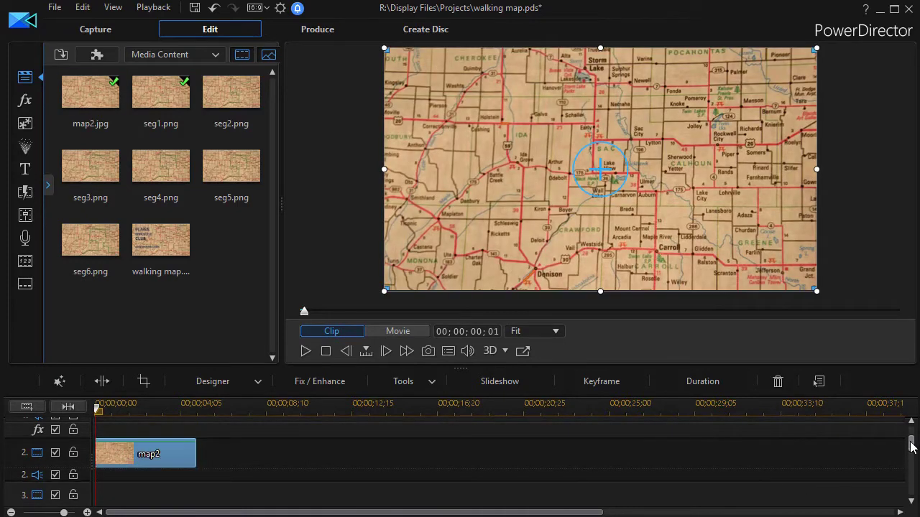
left_click_drag(910, 437, 910, 434)
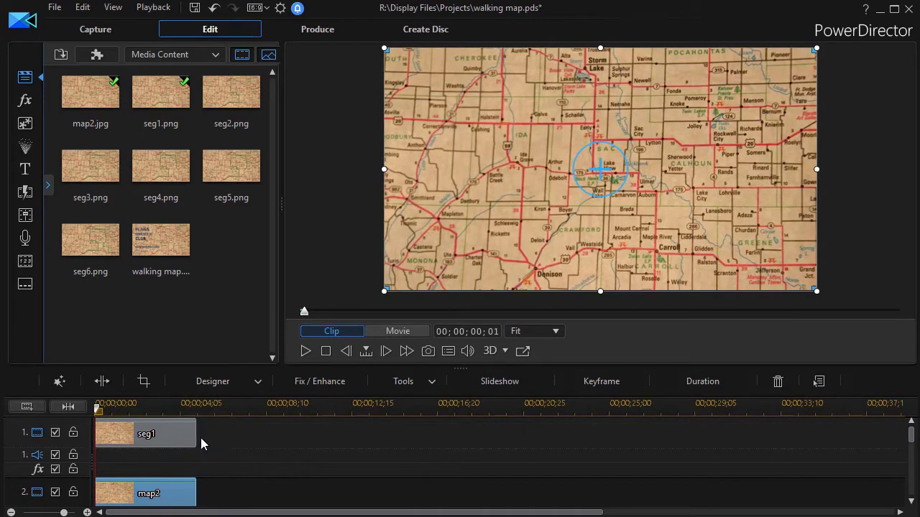
Step: Select the map2 clip on track 2 and bring up the Designer tools list
scroll(199, 493, "down", 1)
left_click(194, 490)
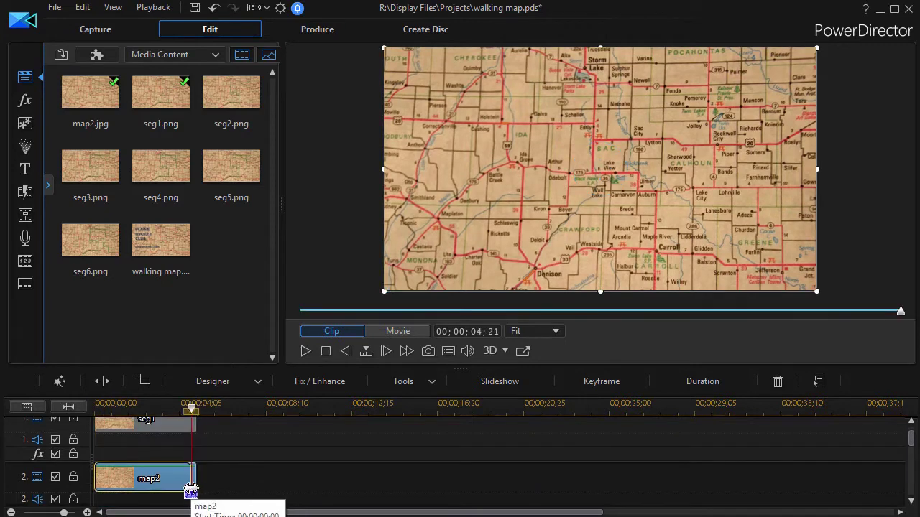
left_click(270, 477)
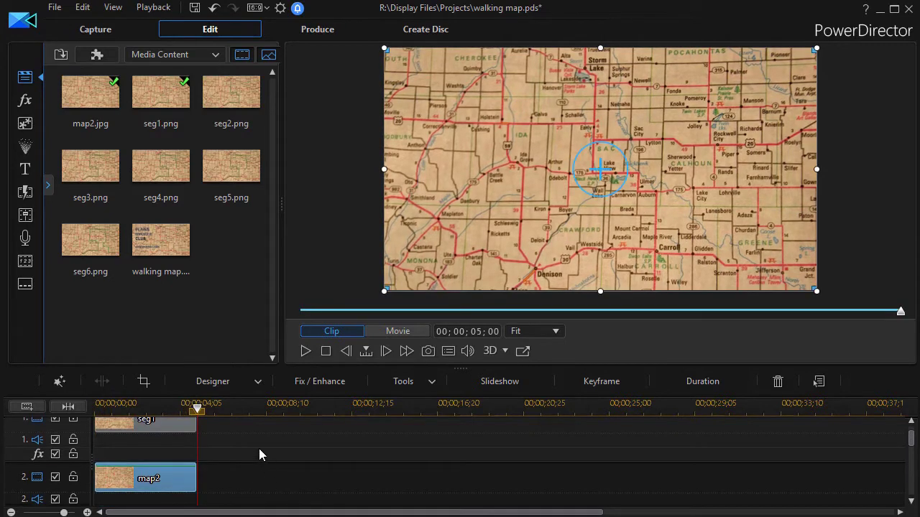
left_click_drag(911, 438, 911, 432)
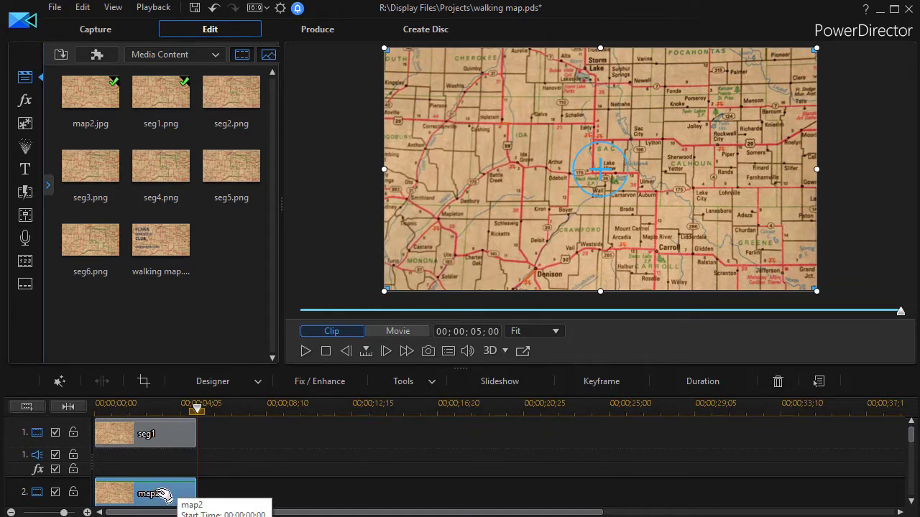
left_click(228, 383)
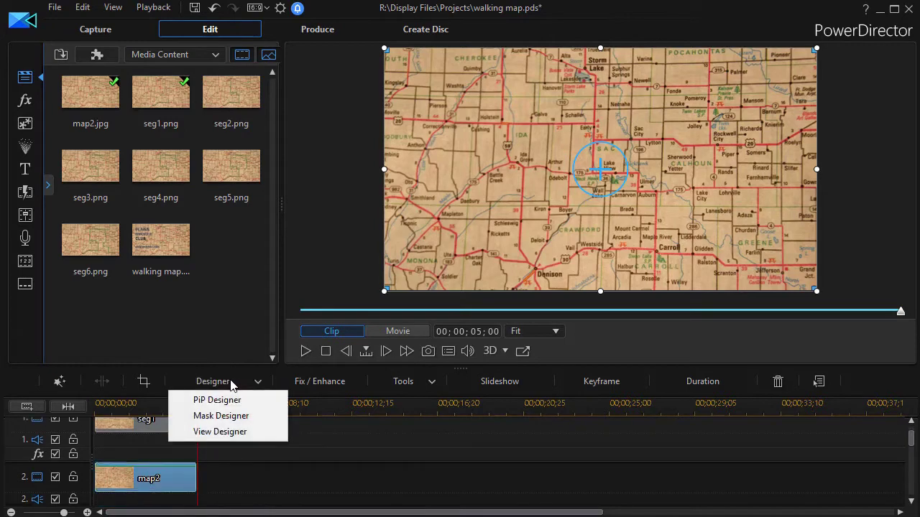
Step: Apply a plain rectangle mask to map2 and unlock its width-height ratio
left_click(234, 418)
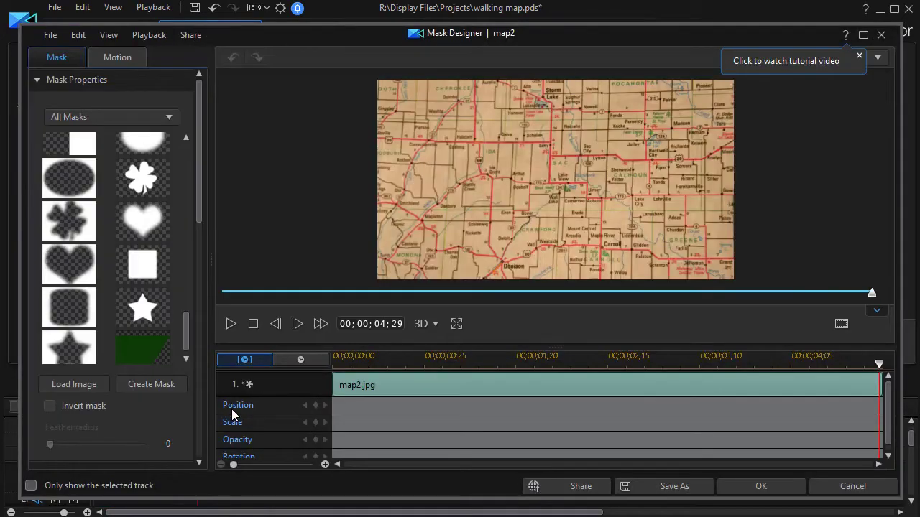
left_click_drag(185, 325, 182, 151)
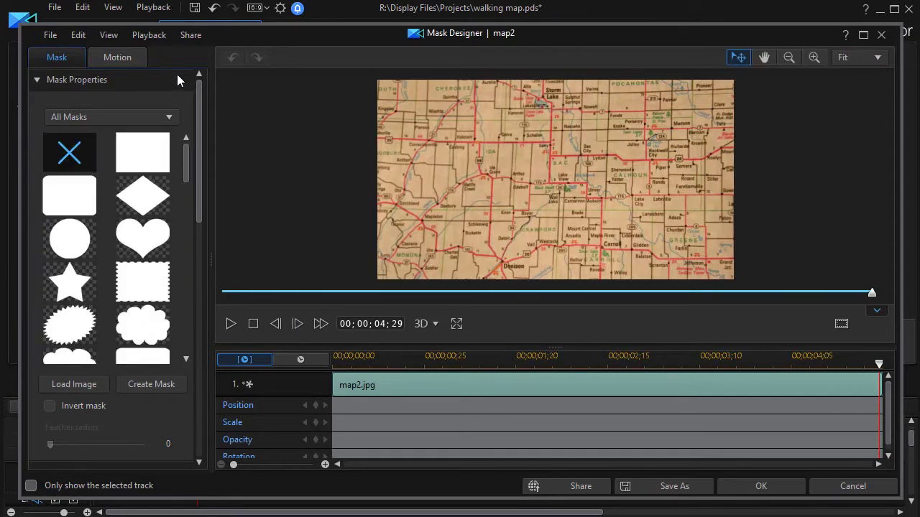
left_click(137, 159)
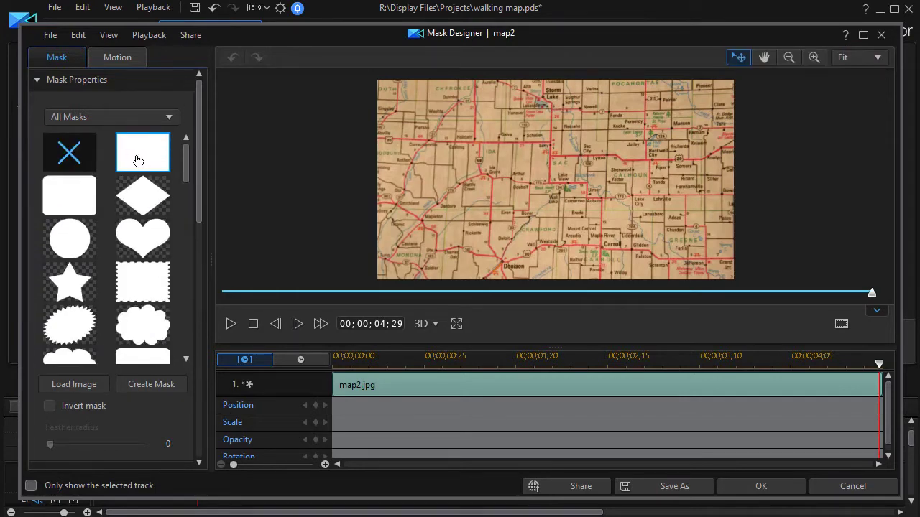
left_click_drag(199, 205, 196, 363)
left_click(60, 297)
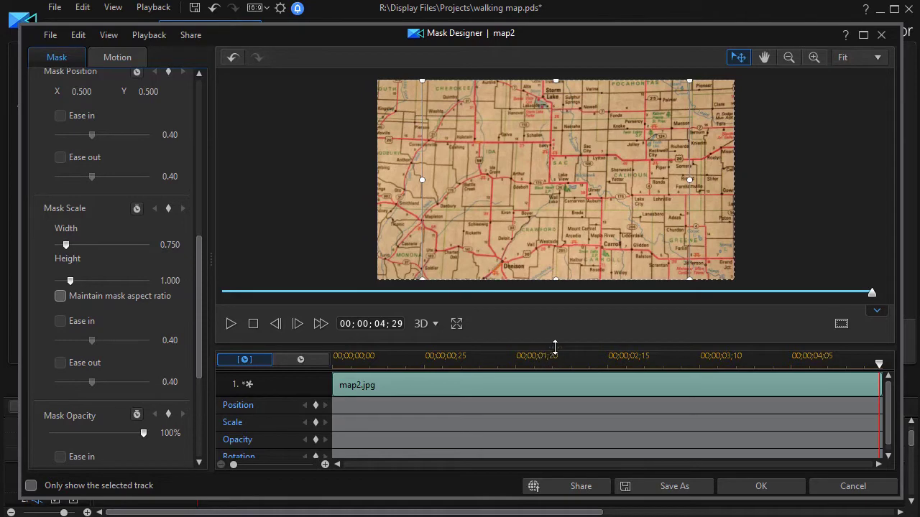
Step: Resize the mask smaller and move it down toward the route's start near Denison
left_click_drag(554, 349, 552, 371)
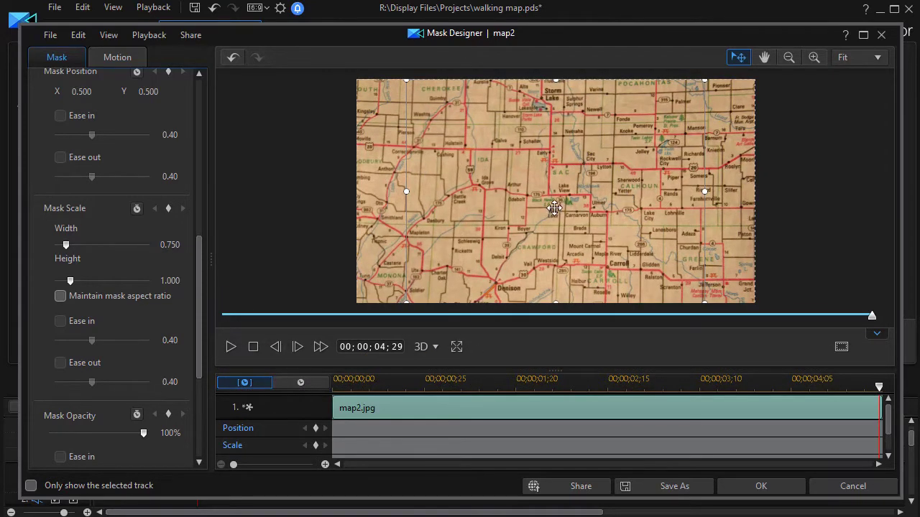
left_click_drag(551, 206, 560, 140)
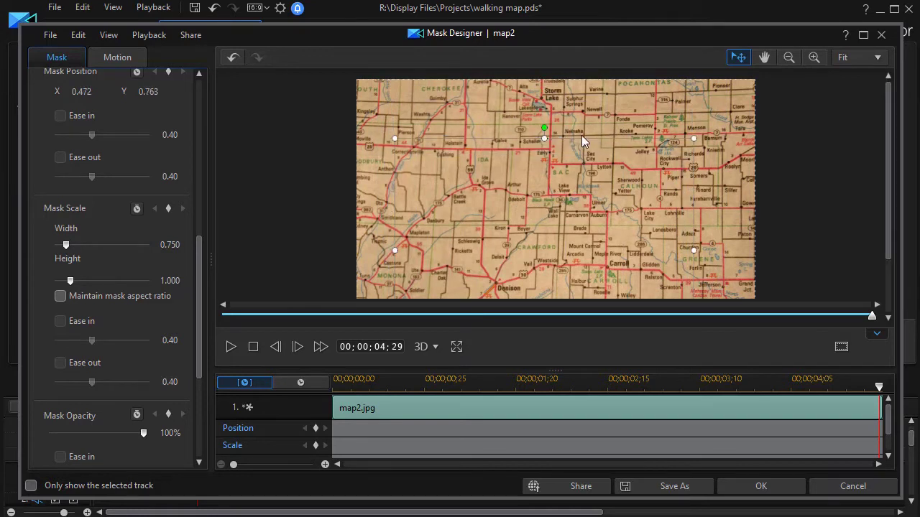
left_click_drag(545, 140, 611, 203)
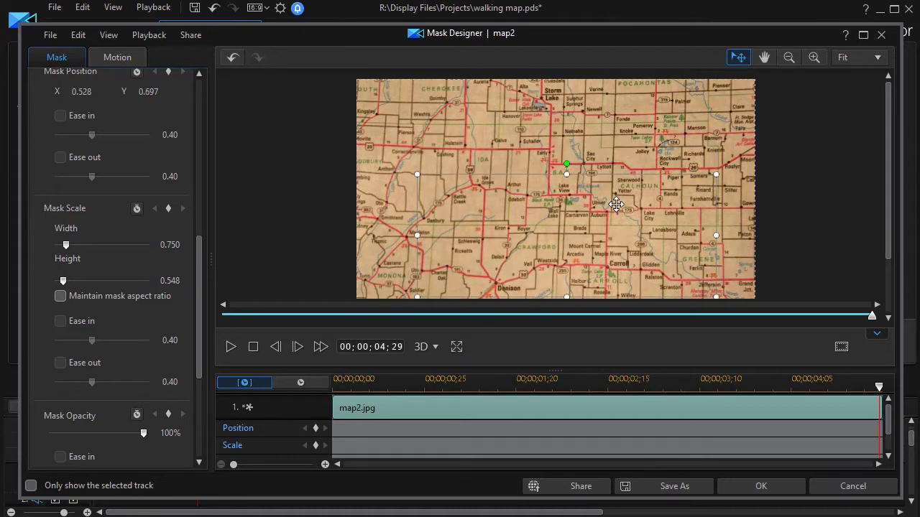
left_click_drag(717, 235, 597, 234)
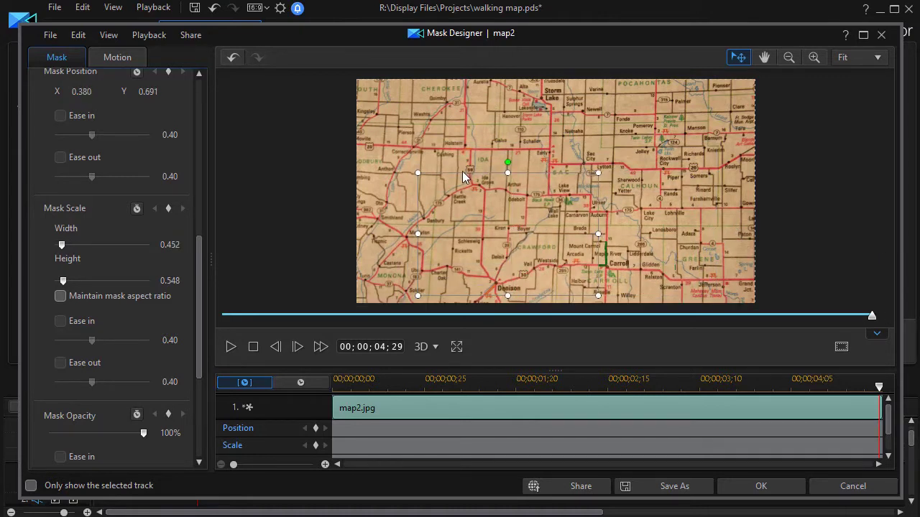
left_click_drag(506, 173, 510, 240)
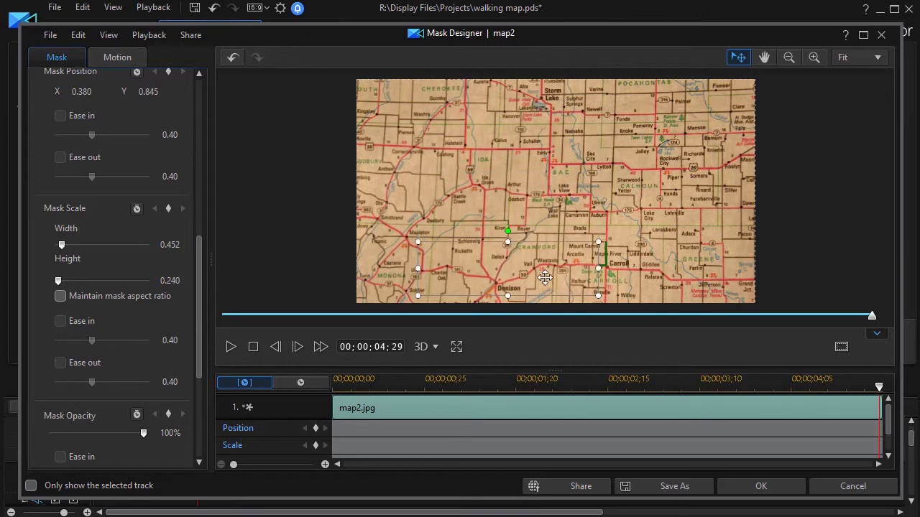
left_click_drag(552, 281, 608, 271)
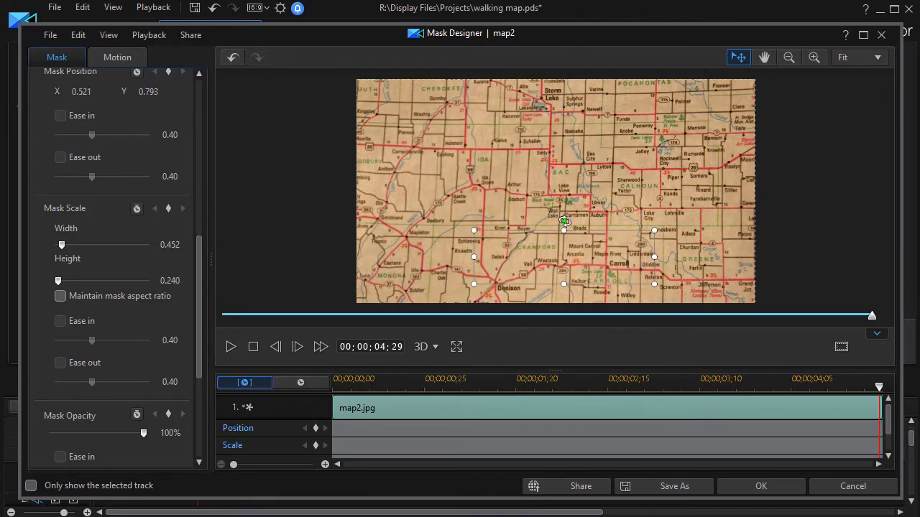
Step: Tilt the mask counter-clockwise and fine-tune it to about 0.291 by 0.201 over the first leg
left_click_drag(562, 217, 547, 199)
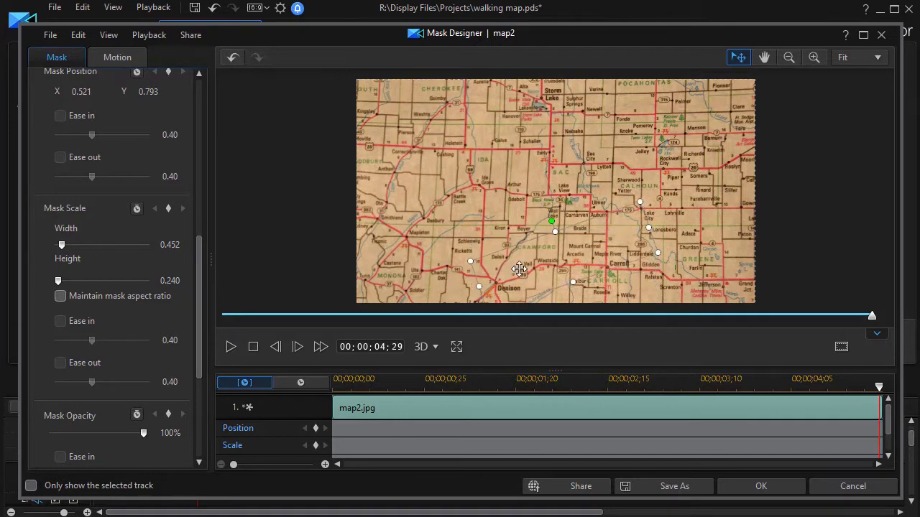
left_click_drag(515, 269, 532, 259)
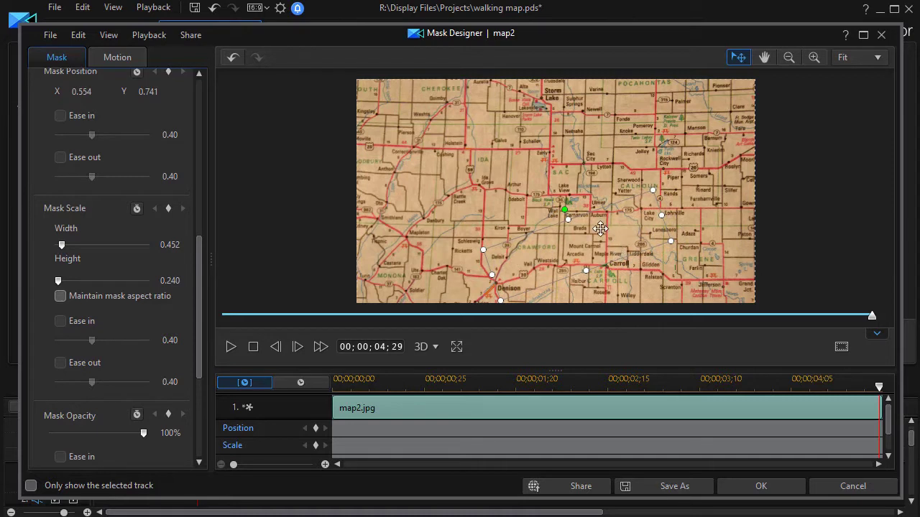
left_click_drag(601, 224, 601, 233)
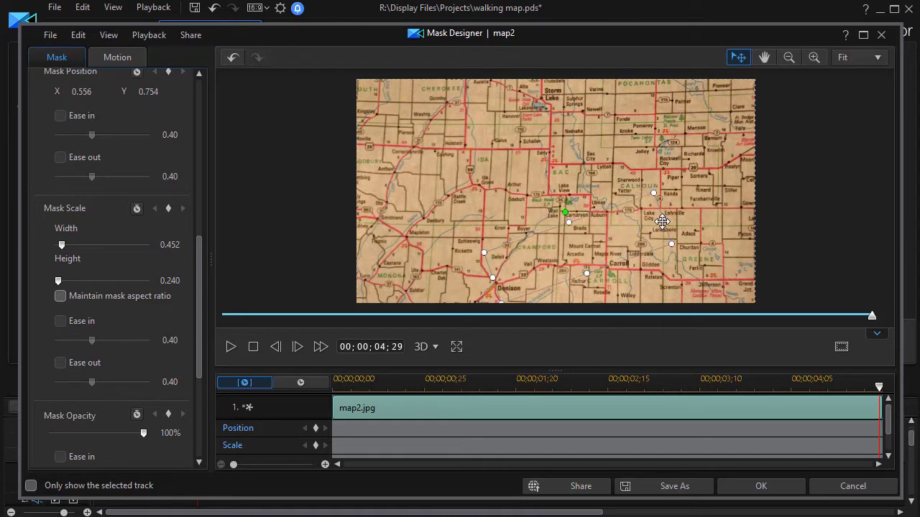
left_click_drag(662, 218, 611, 259)
left_click_drag(555, 278, 558, 284)
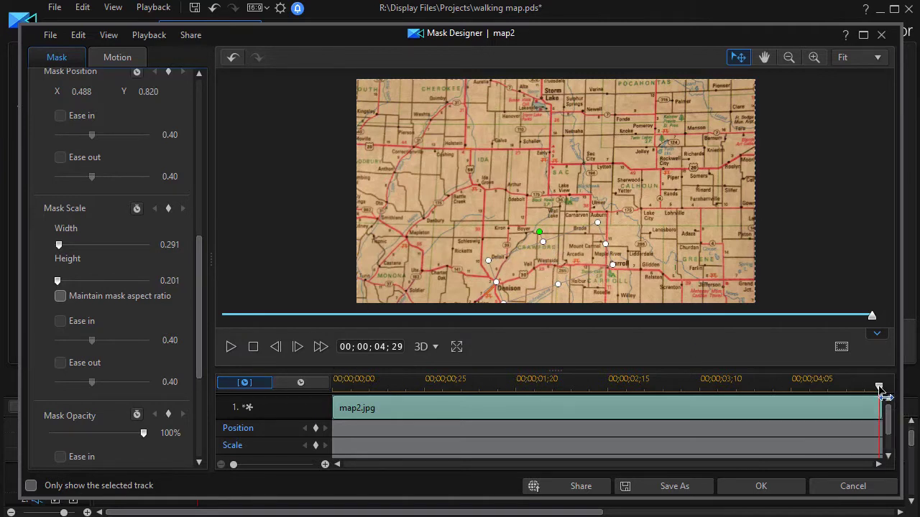
Step: Keyframe the mask position at 0 s, then slide it to X 0.775, Y 0.669 at 5 s
left_click_drag(879, 386, 654, 387)
left_click_drag(593, 369, 300, 386)
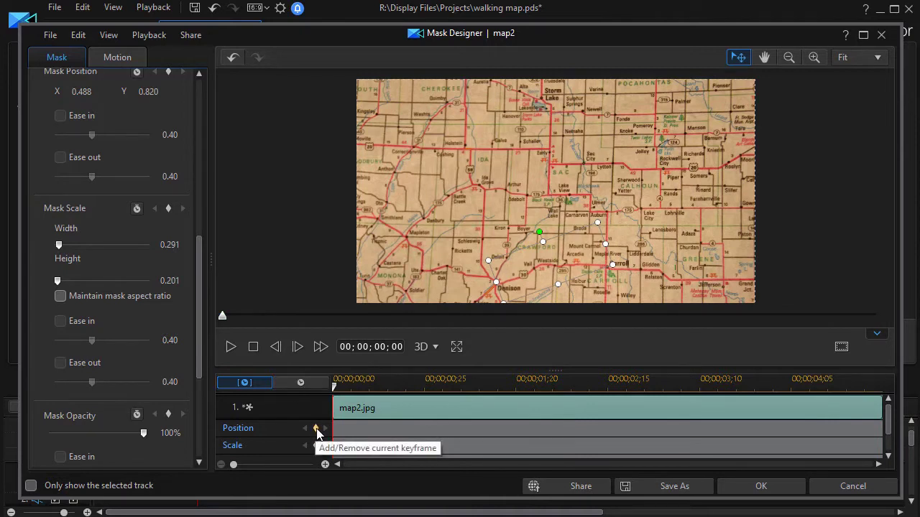
left_click(316, 429)
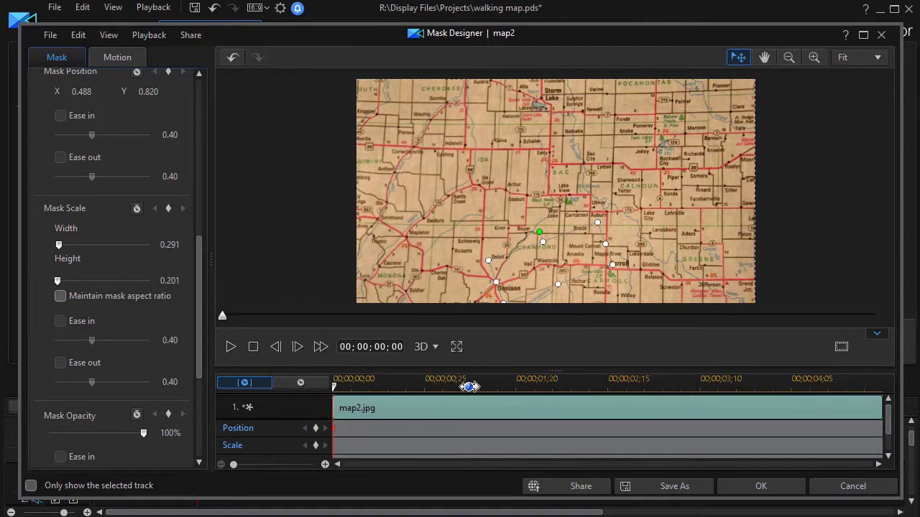
left_click_drag(334, 392, 892, 422)
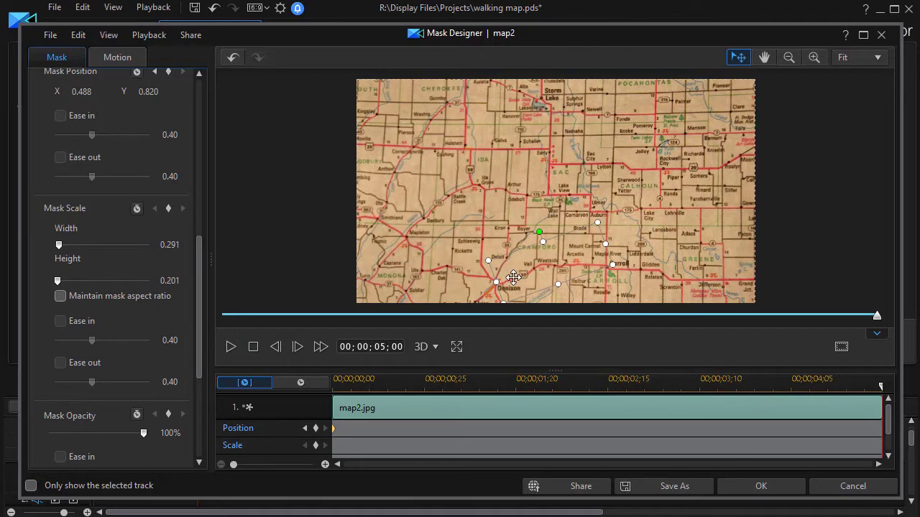
left_click_drag(515, 278, 628, 227)
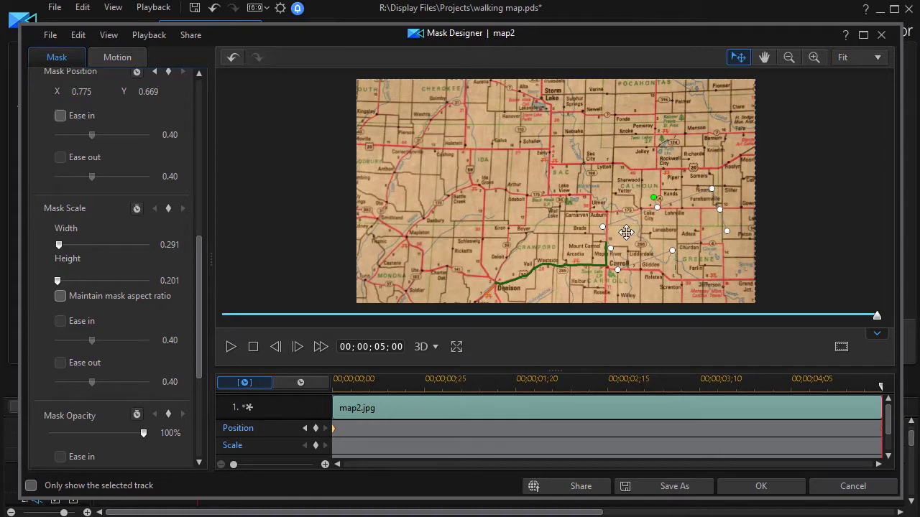
left_click(761, 487)
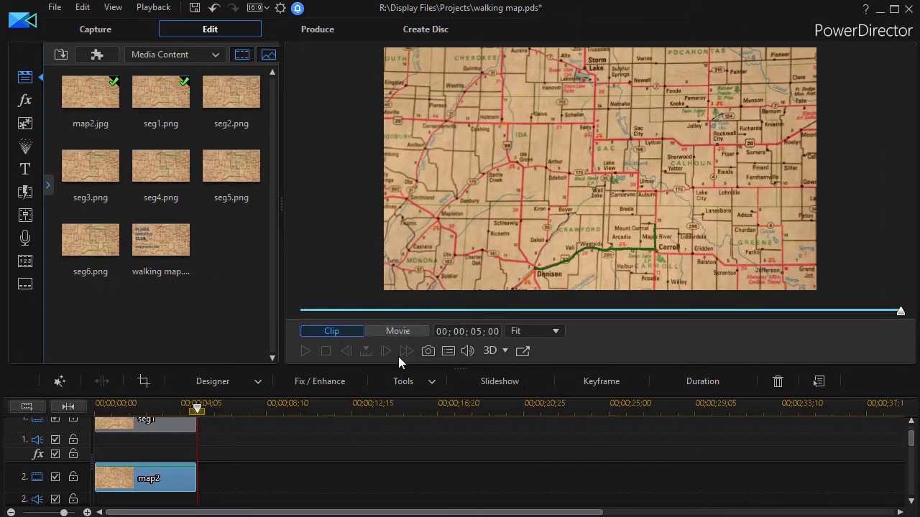
Step: Play the movie from the start, then scrub back to about 00;00;04;27 to check the Denison–Carroll leg
left_click(303, 311)
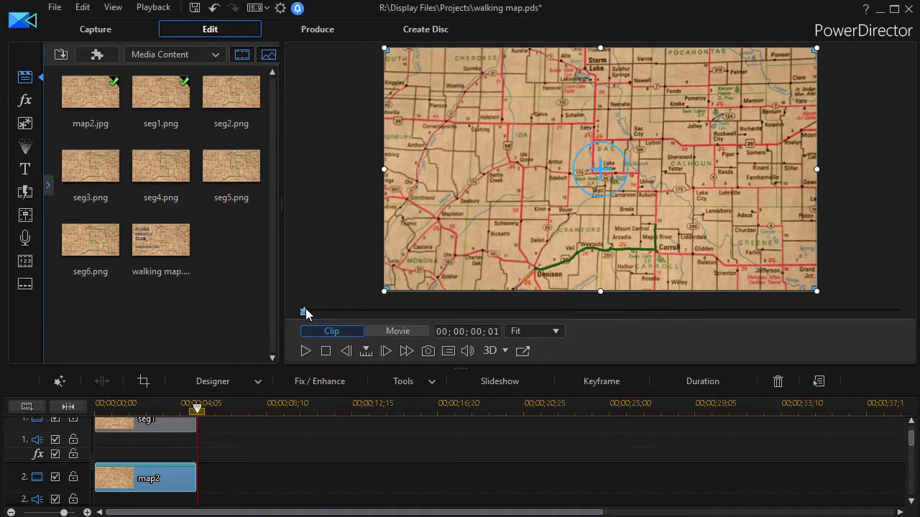
left_click(308, 351)
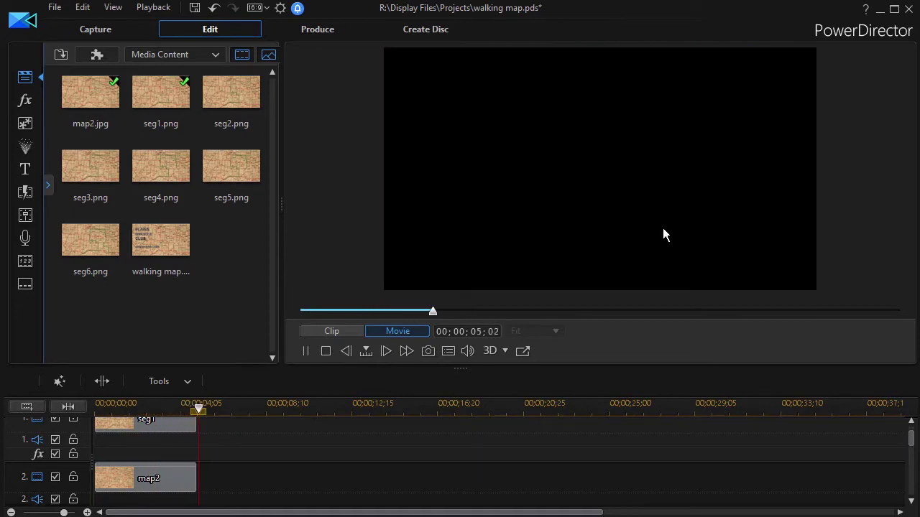
left_click(325, 351)
left_click_drag(250, 408, 194, 409)
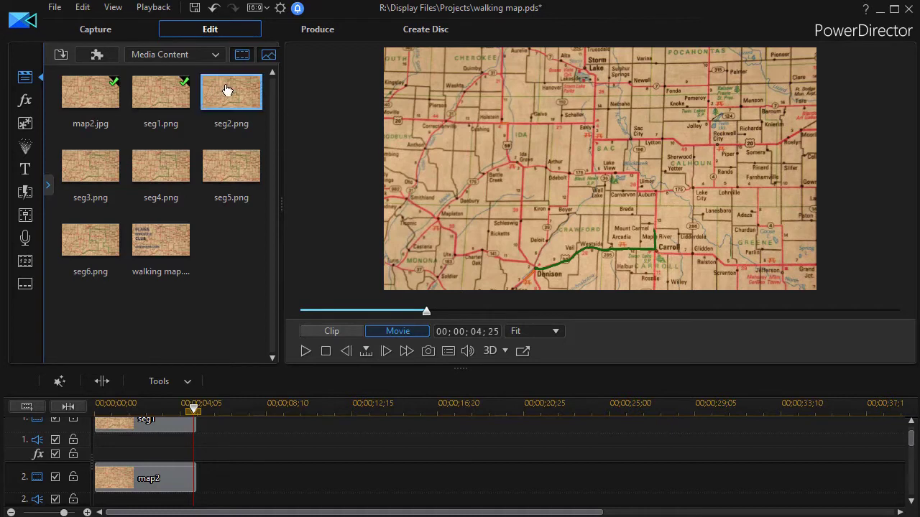
Step: Add seg2.png to track 1 after seg1 and another map2.jpg below it at 5–10 seconds
left_click_drag(232, 94, 199, 430)
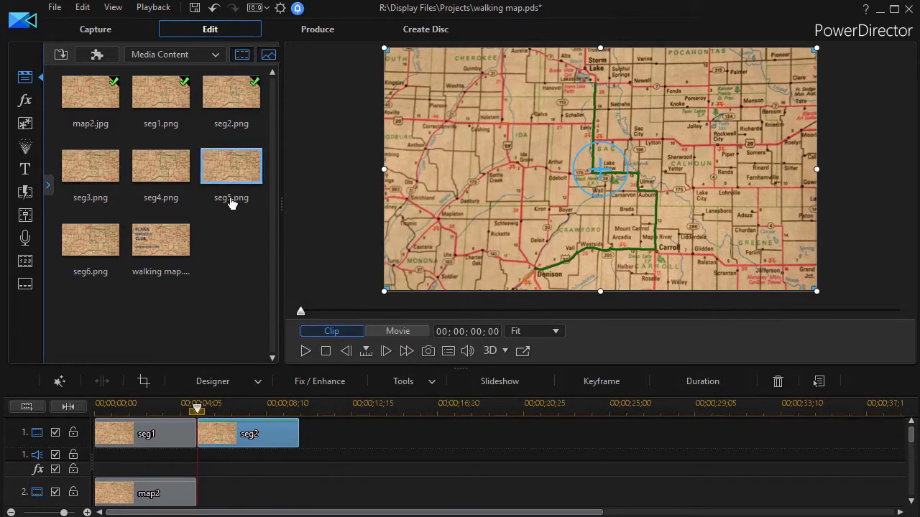
left_click_drag(82, 93, 200, 492)
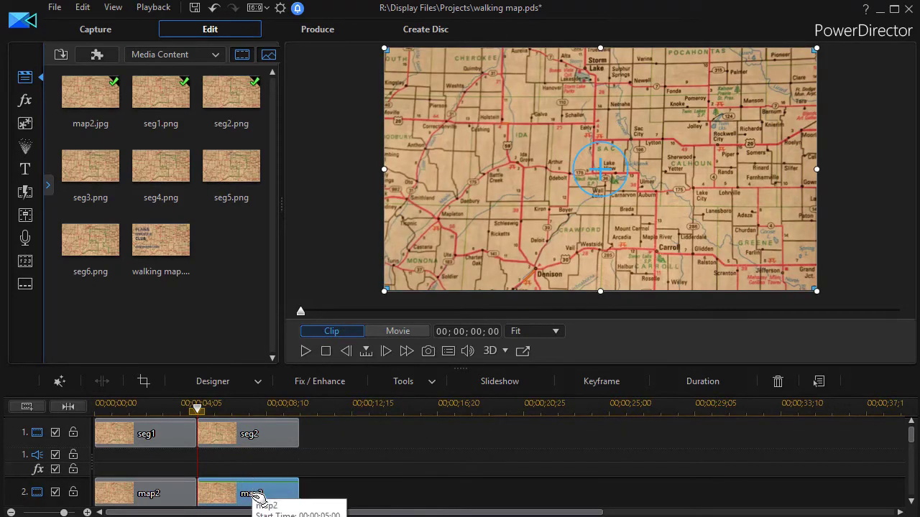
scroll(259, 496, "down", 1)
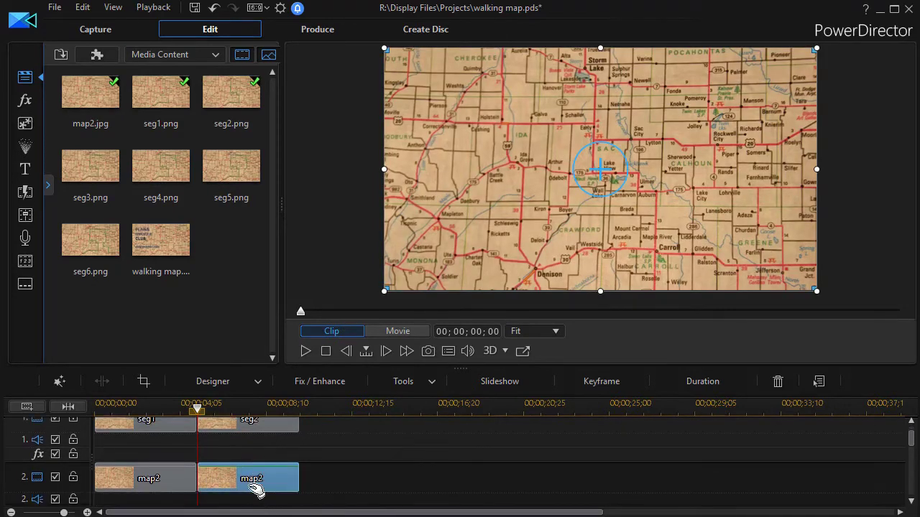
Step: Apply a plain rectangle mask to the second map2 clip in Mask Designer
left_click(219, 383)
left_click(224, 417)
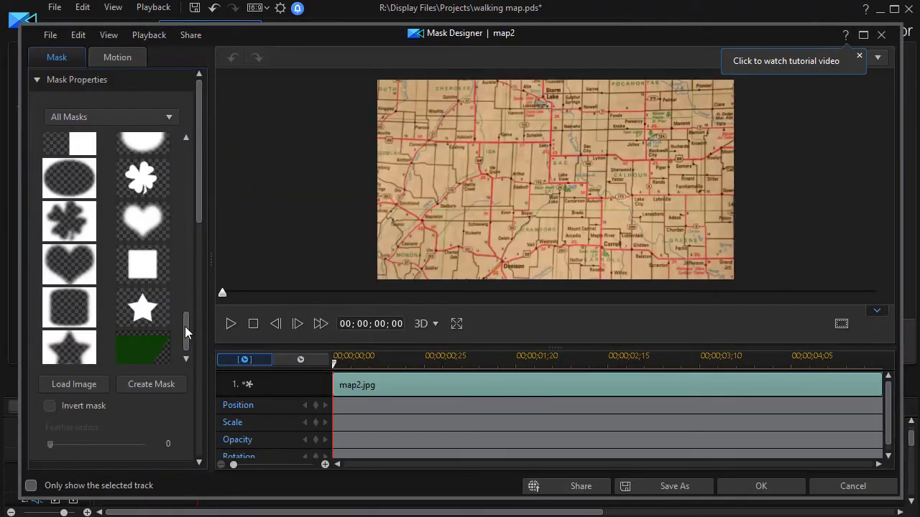
left_click_drag(184, 331, 183, 105)
left_click(143, 154)
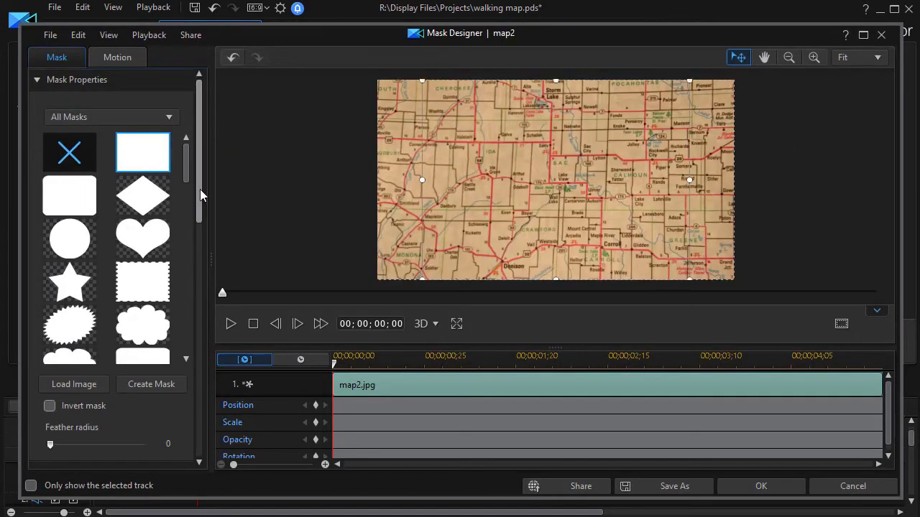
Step: Shape the mask into a narrow tilted strip positioned at the trail's starting point
left_click_drag(200, 189, 200, 346)
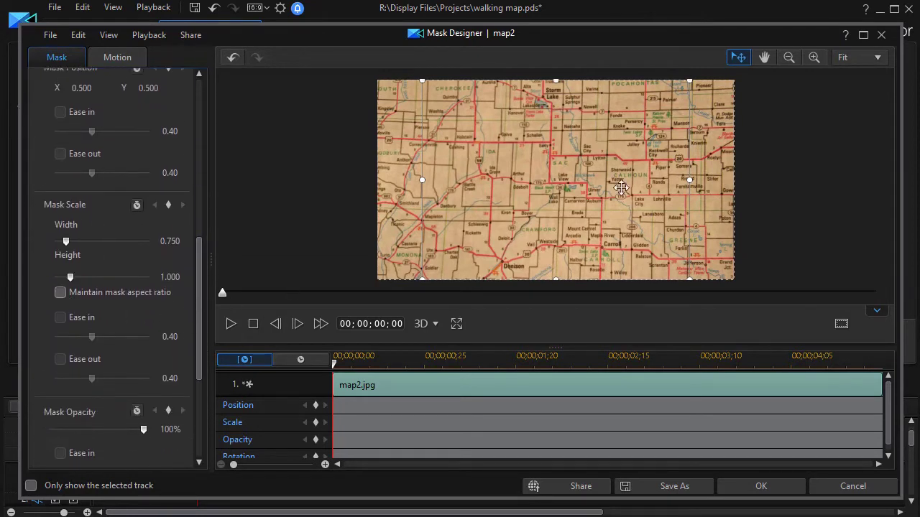
left_click_drag(419, 179, 620, 194)
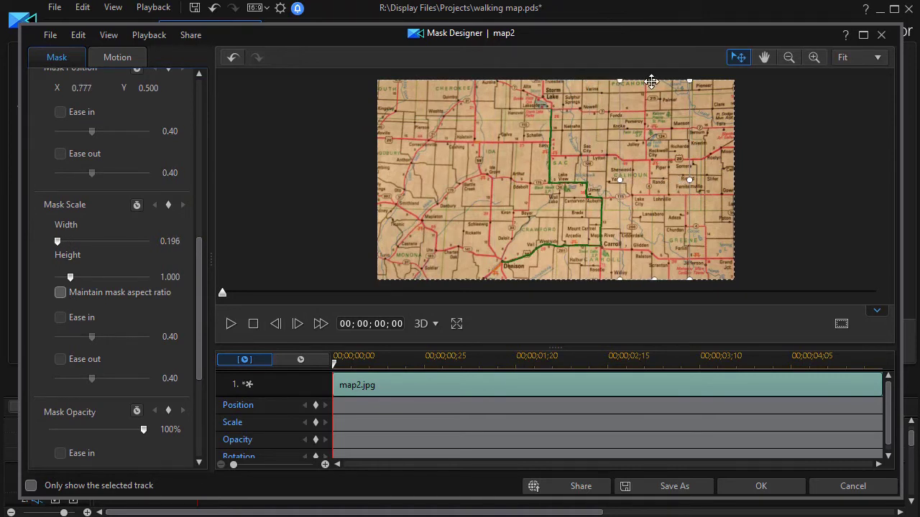
left_click_drag(652, 83, 607, 115)
left_click_drag(621, 196, 566, 163)
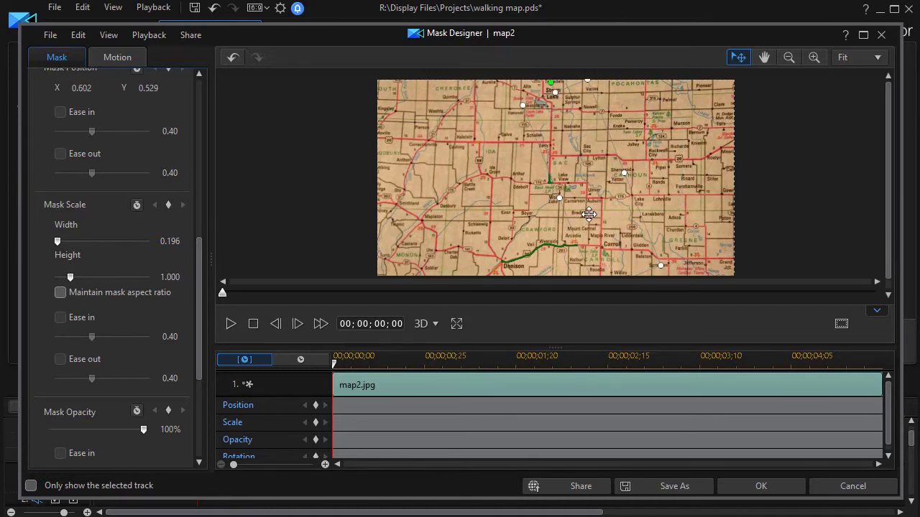
left_click_drag(589, 214, 586, 163)
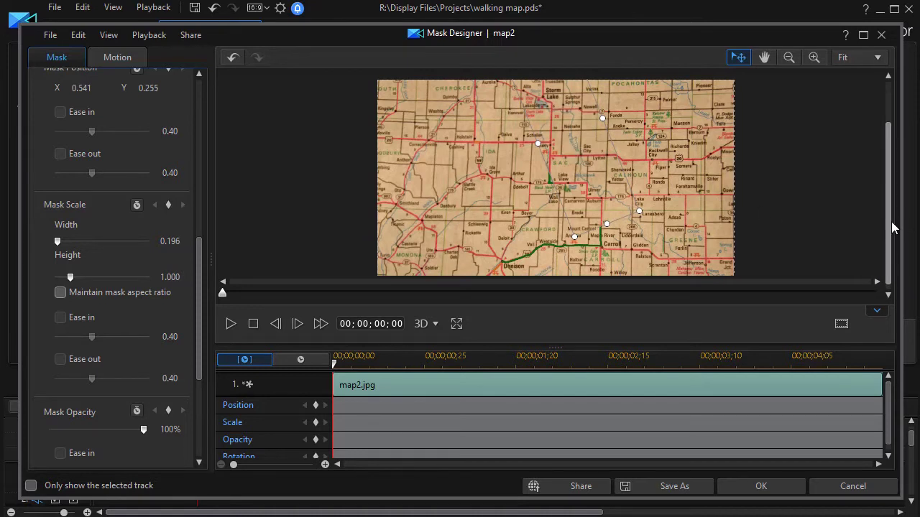
left_click_drag(889, 226, 889, 196)
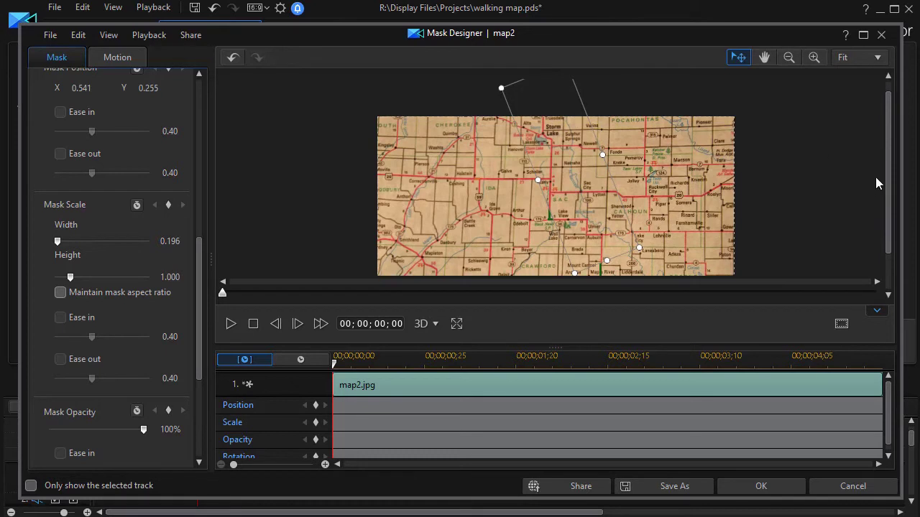
left_click_drag(887, 149, 887, 137)
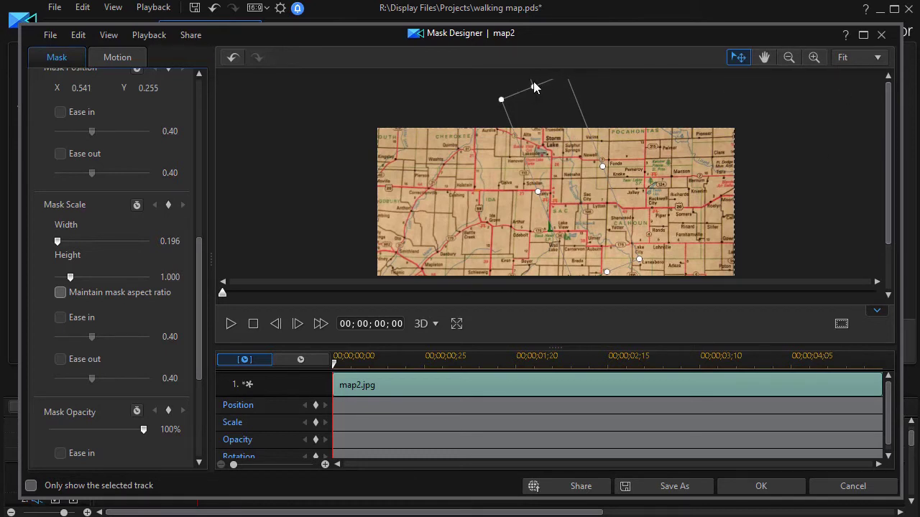
left_click_drag(534, 86, 540, 173)
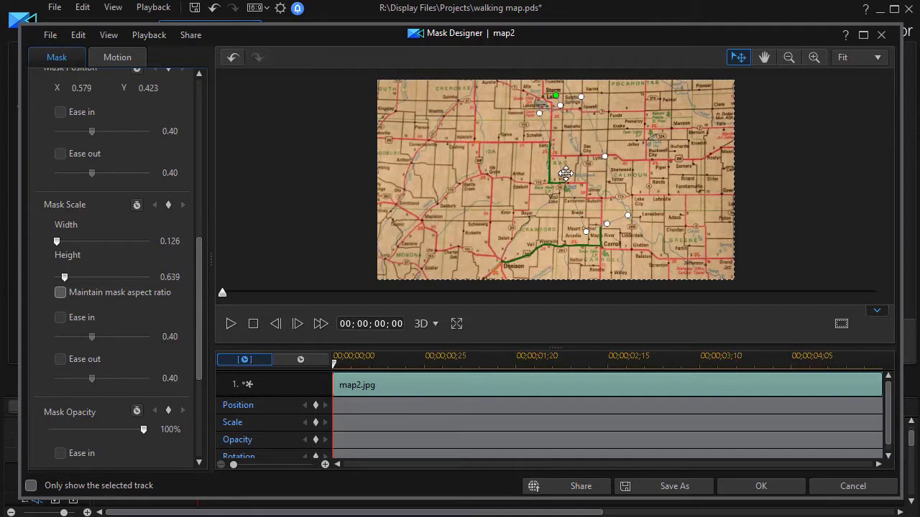
left_click_drag(566, 173, 551, 180)
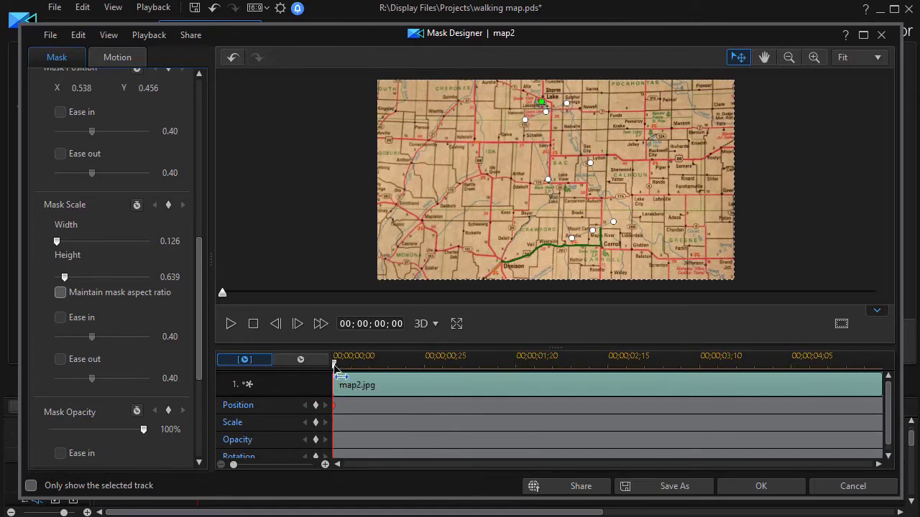
Step: At 00;00;05;00, move the mask up to Storm Lake to create the end keyframe, then apply it
left_click_drag(335, 368, 881, 366)
left_click_drag(597, 199, 544, 94)
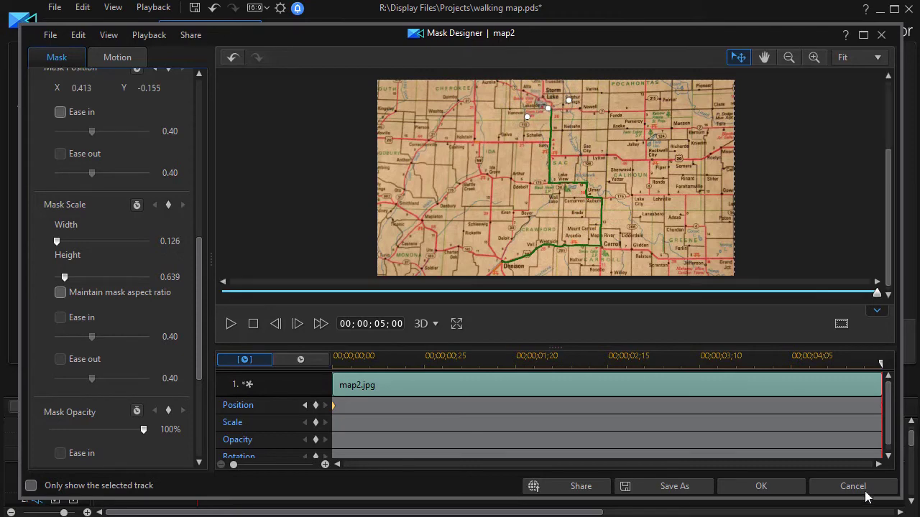
left_click(762, 487)
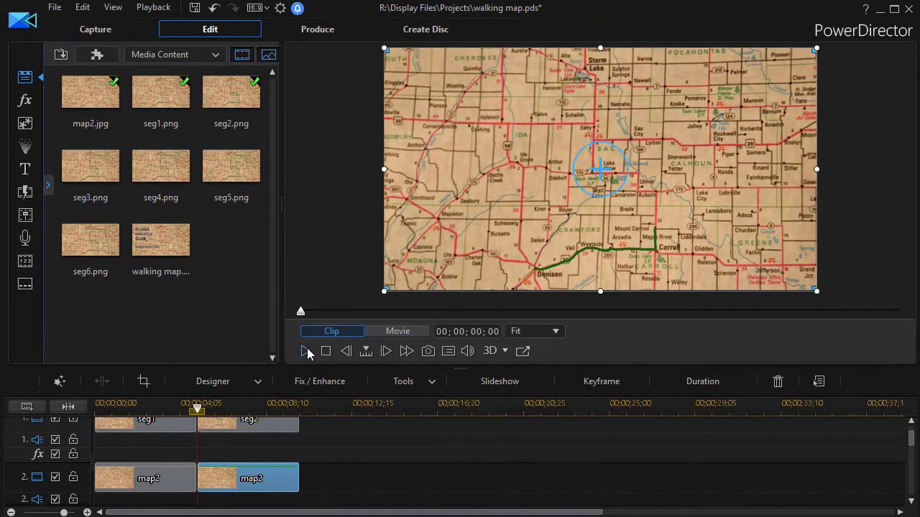
Step: Play the movie from the start in Movie mode and pause near 00;00;09;24 to review the northward leg
left_click_drag(199, 407, 97, 408)
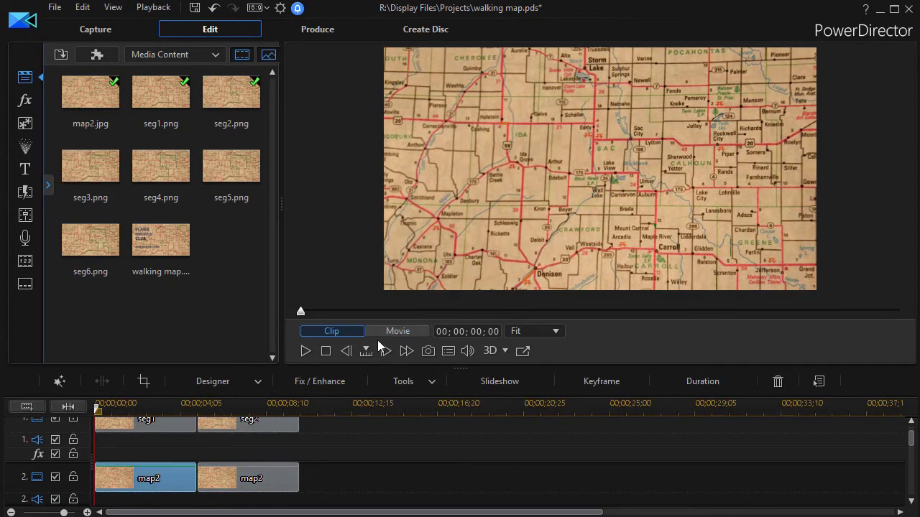
left_click(411, 332)
left_click(305, 350)
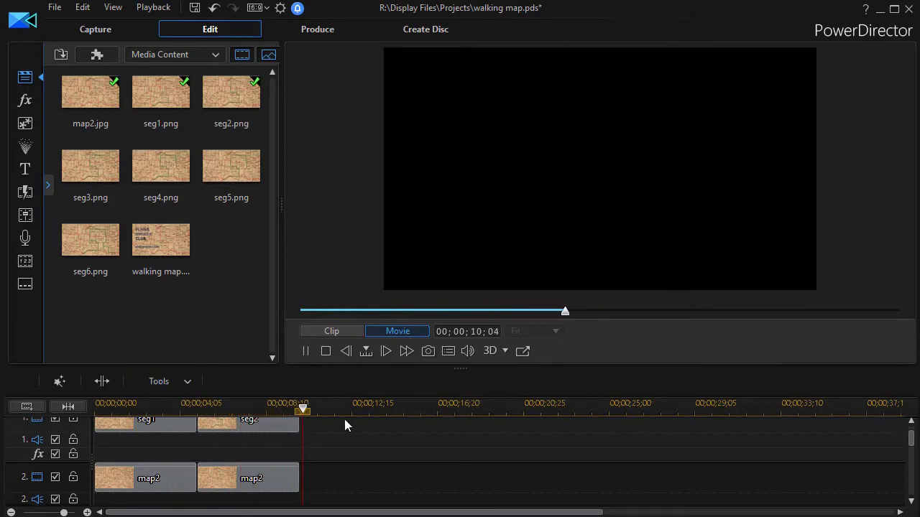
left_click_drag(309, 408, 218, 431)
key("space")
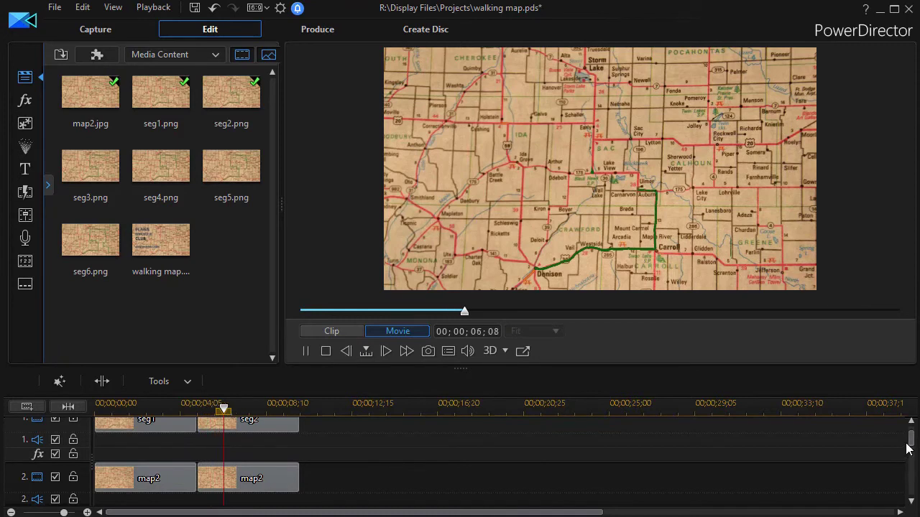
left_click(305, 349)
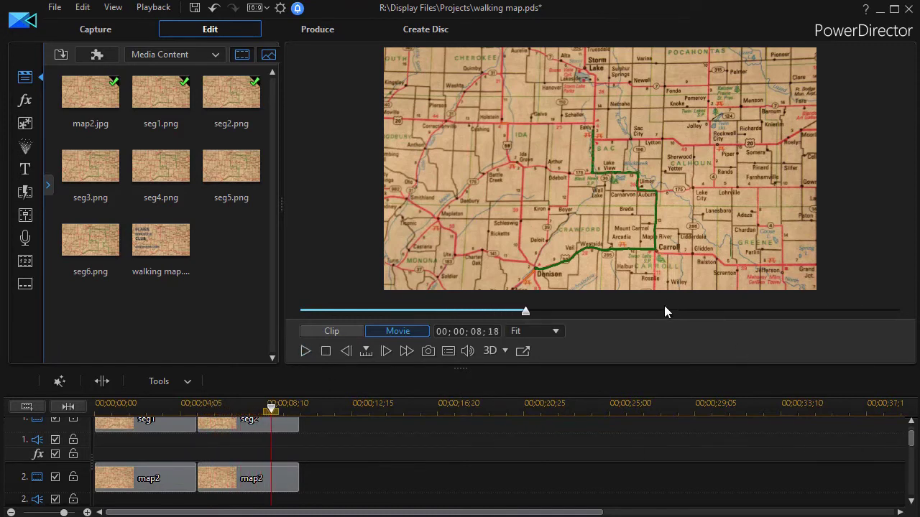
left_click_drag(271, 407, 297, 410)
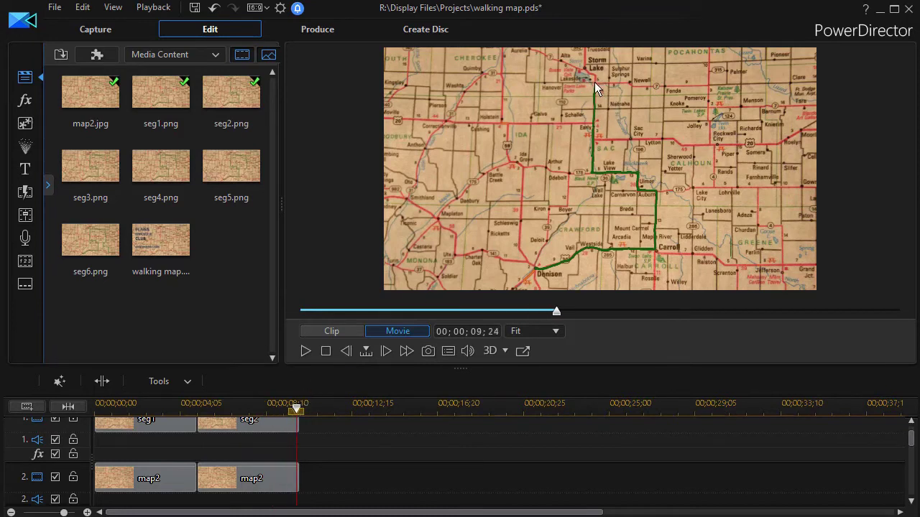
Step: Add seg3 on track 1 and a third map2 on track 2 at 10 s, both trimmed to the playhead
left_click_drag(82, 182, 302, 435)
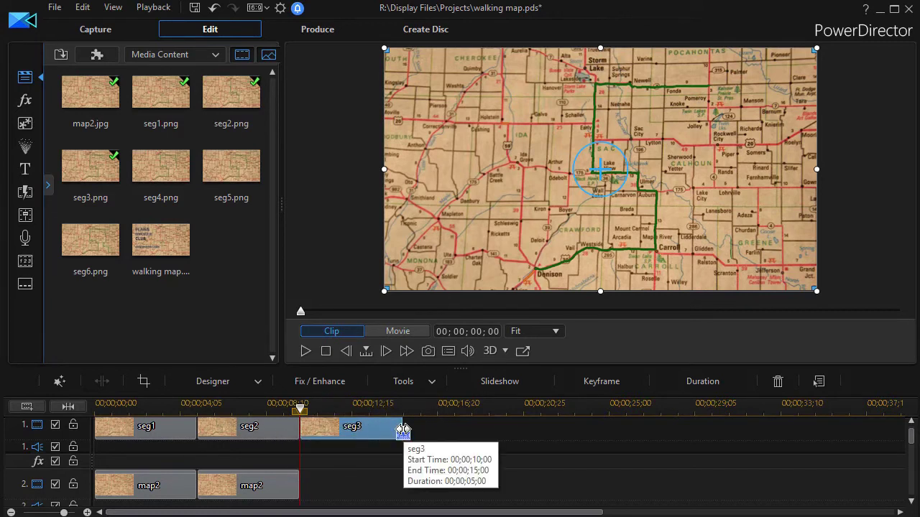
left_click_drag(402, 430, 364, 434)
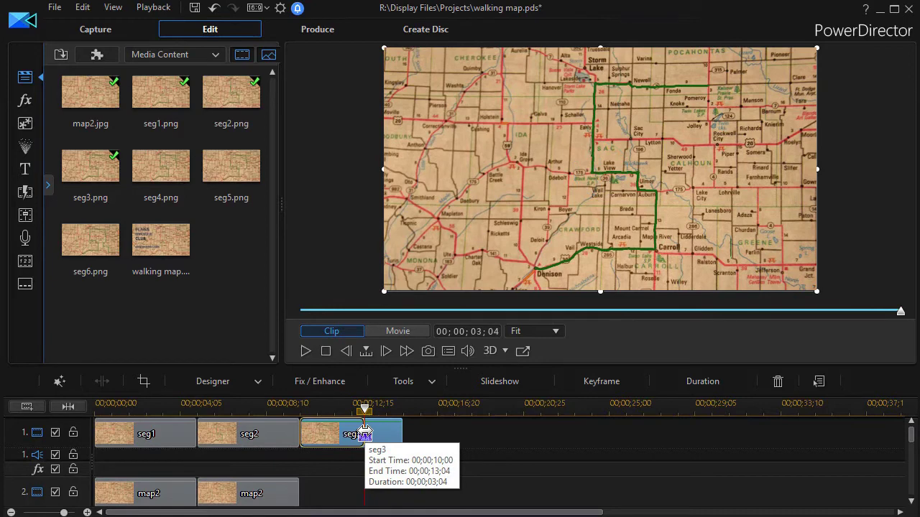
left_click_drag(365, 434, 352, 434)
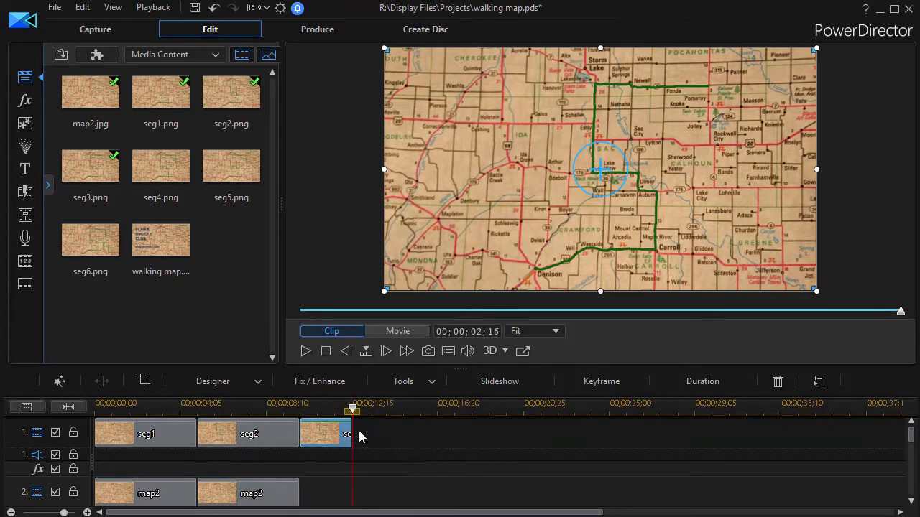
left_click_drag(84, 92, 302, 457)
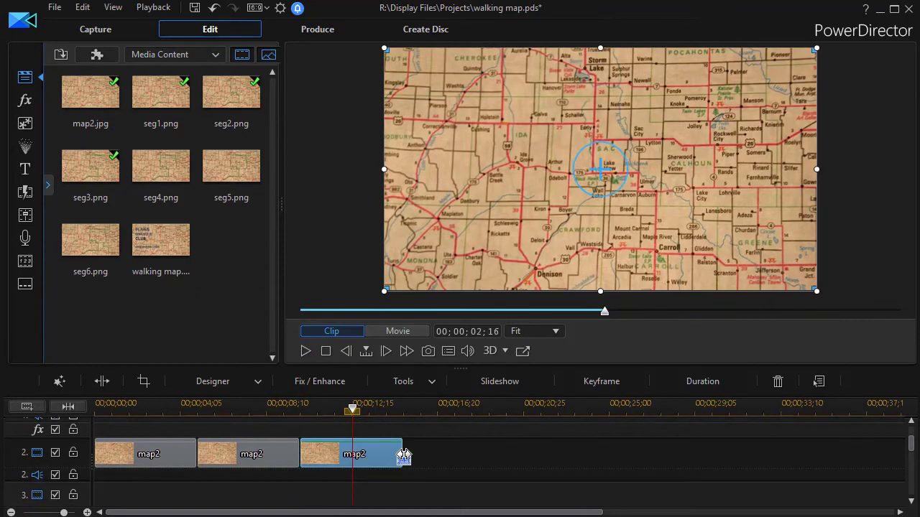
left_click_drag(404, 455, 351, 459)
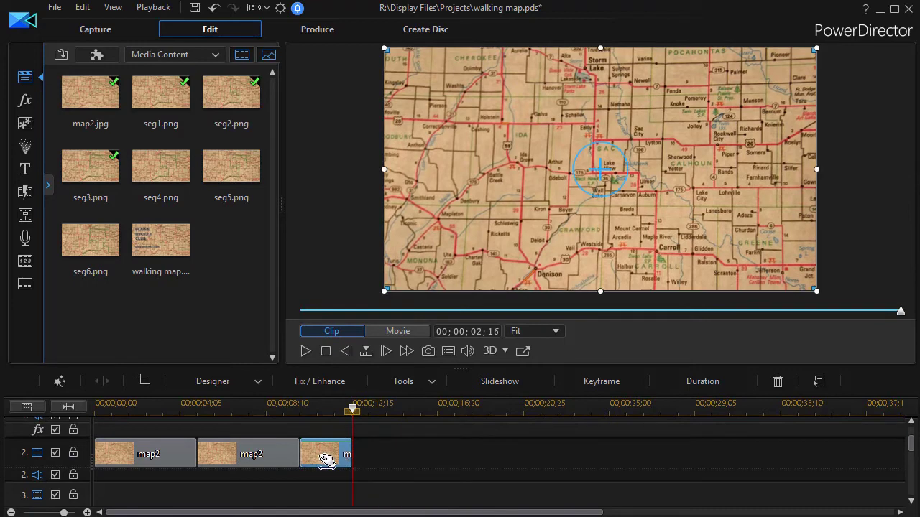
Step: Apply a rectangle mask to the third map2 clip in Mask Designer
left_click(253, 383)
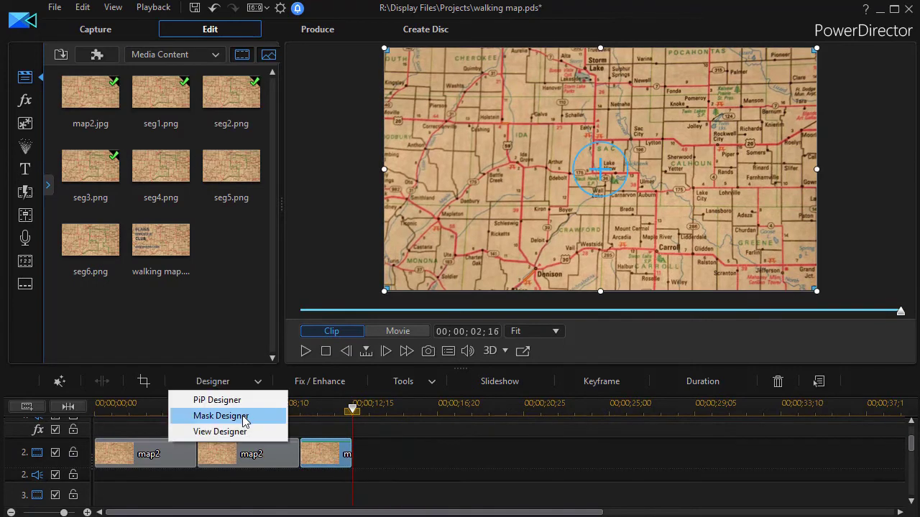
left_click(243, 415)
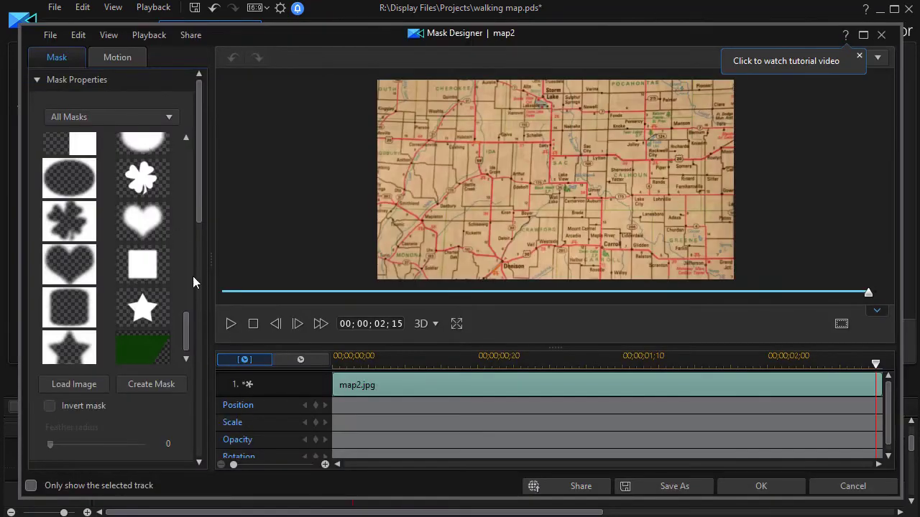
left_click_drag(182, 324, 170, 76)
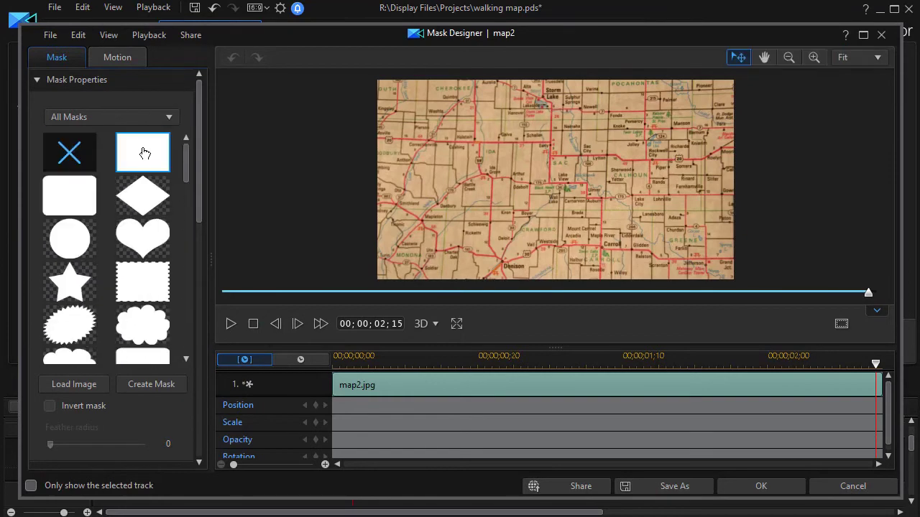
left_click(157, 166)
left_click_drag(196, 192, 205, 372)
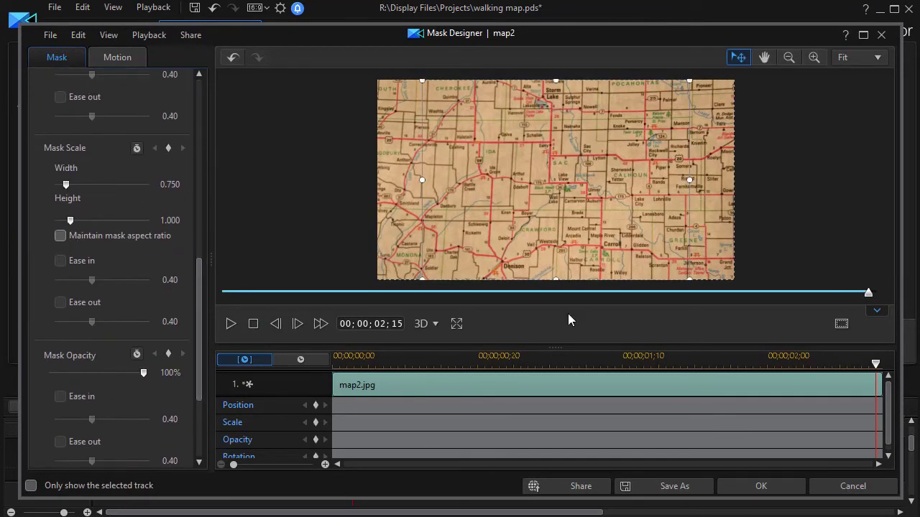
Step: At the clip start, size the mask to width 0.395, height 0.104 over the trail near Pocahontas
left_click_drag(876, 365, 283, 360)
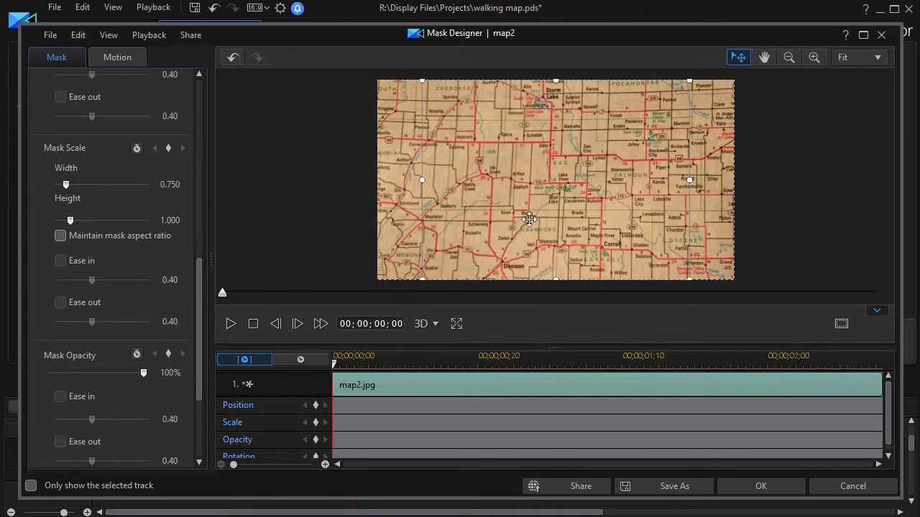
left_click_drag(433, 184, 546, 209)
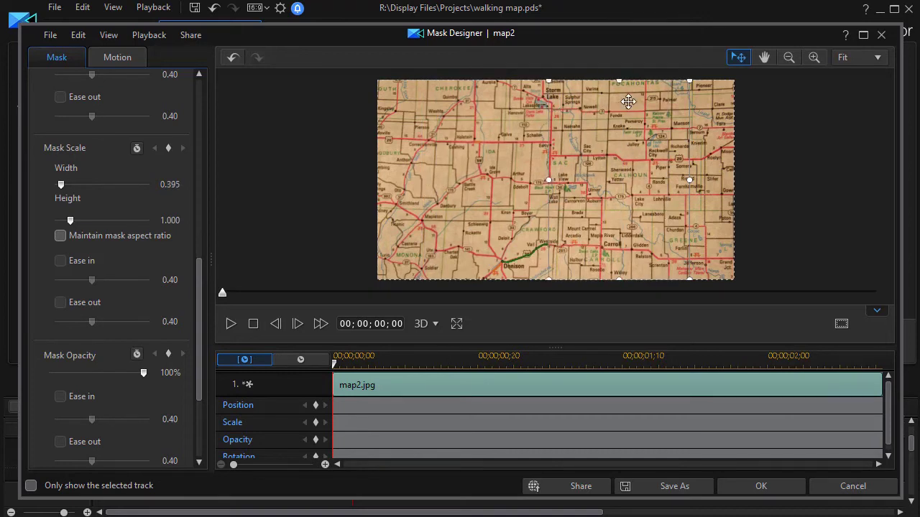
left_click_drag(621, 83, 621, 103)
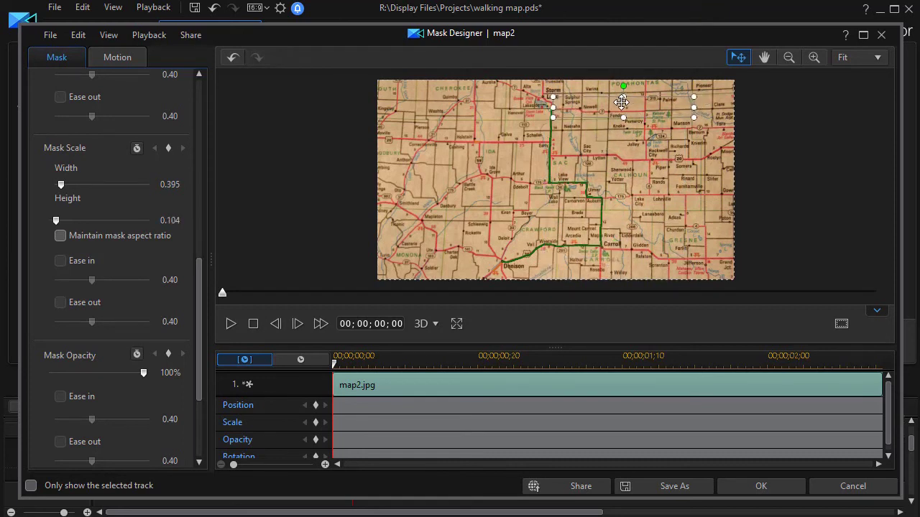
left_click(815, 59)
left_click(814, 58)
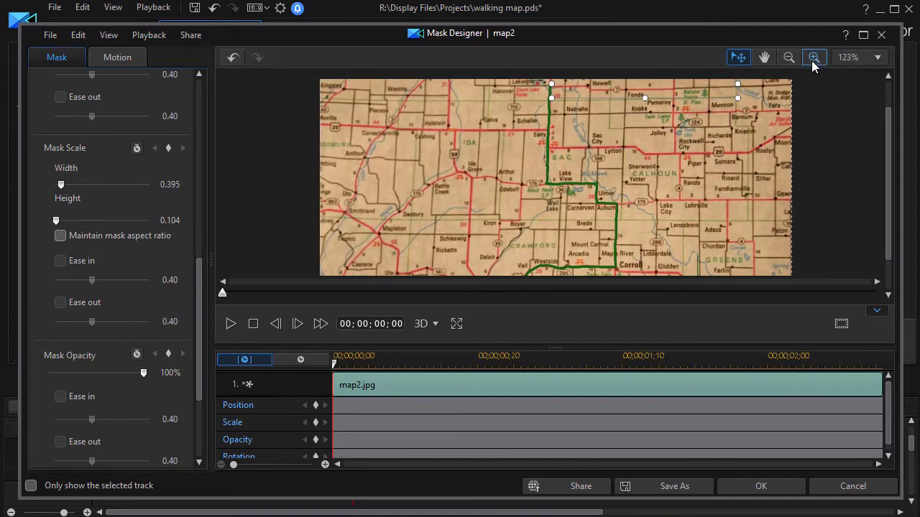
left_click_drag(891, 170, 879, 126)
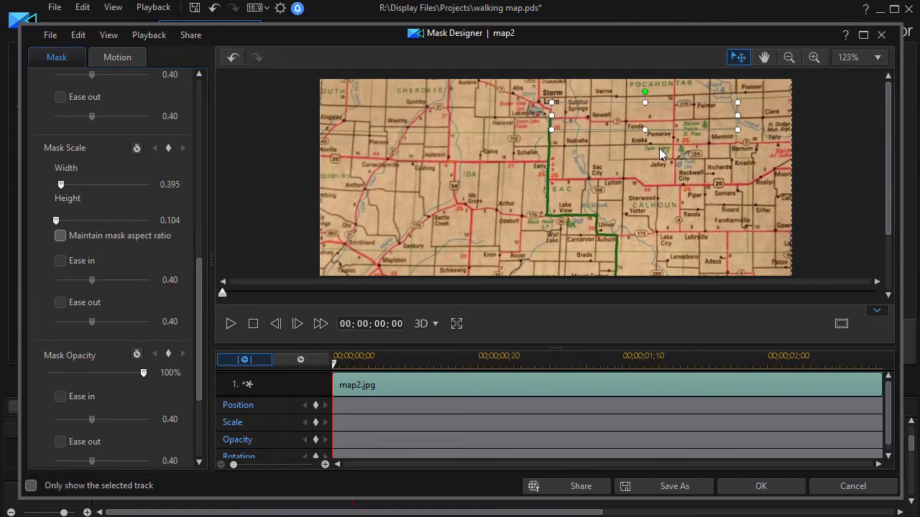
left_click_drag(738, 110, 736, 111)
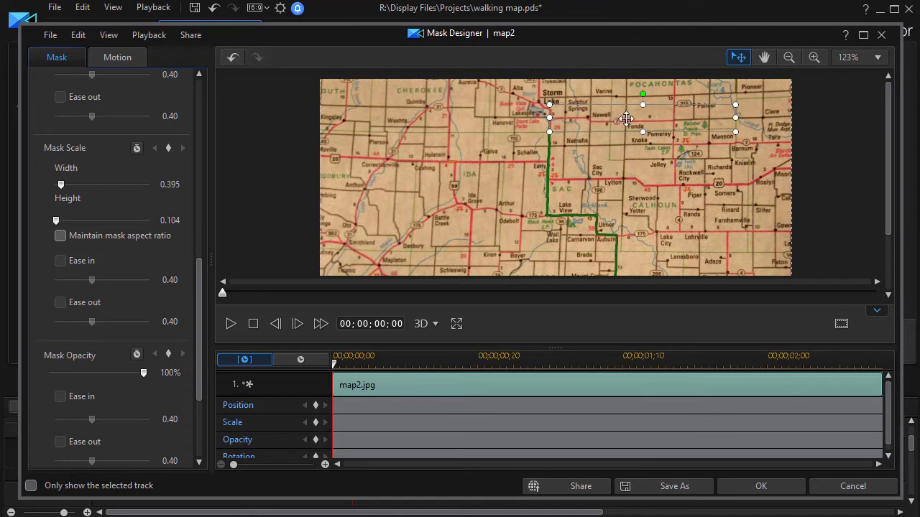
left_click_drag(626, 119, 630, 114)
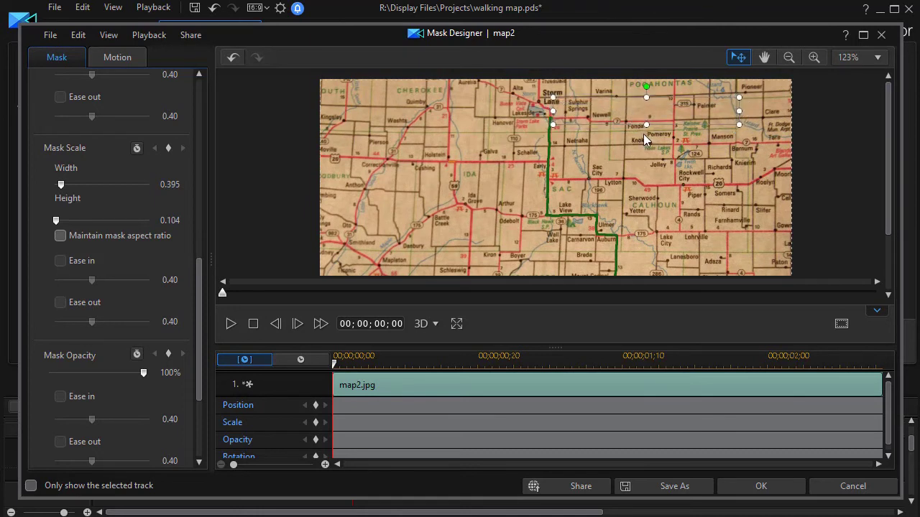
left_click_drag(603, 113, 605, 116)
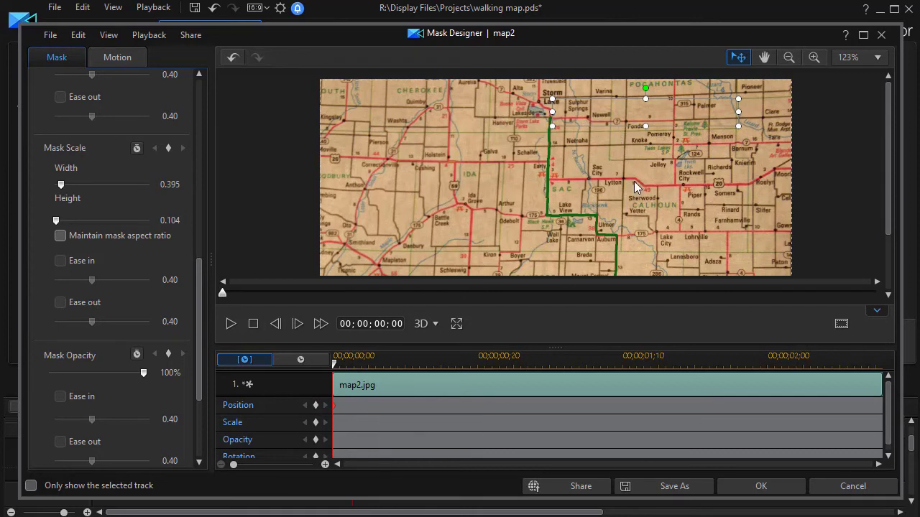
Step: At the clip end, slide the mask right to reveal the trail eastward toward Fonda, and apply it
left_click_drag(336, 373, 910, 410)
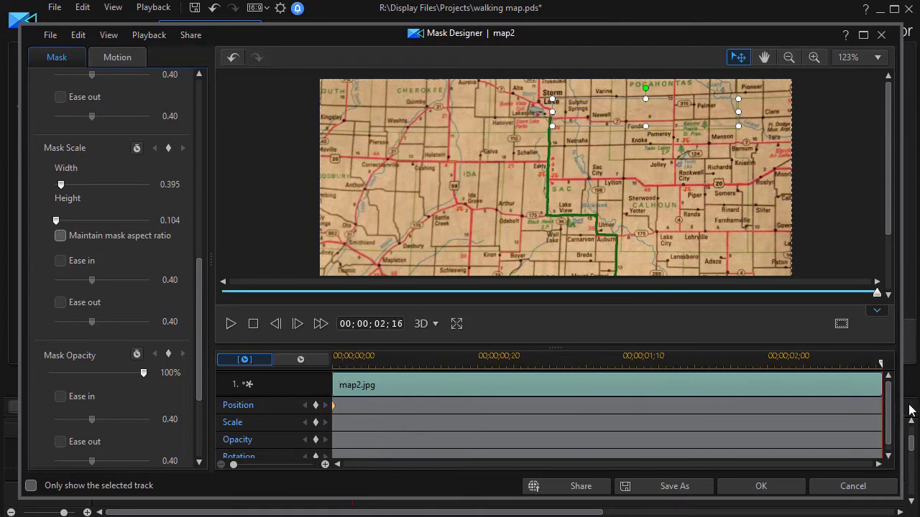
left_click_drag(565, 120, 689, 124)
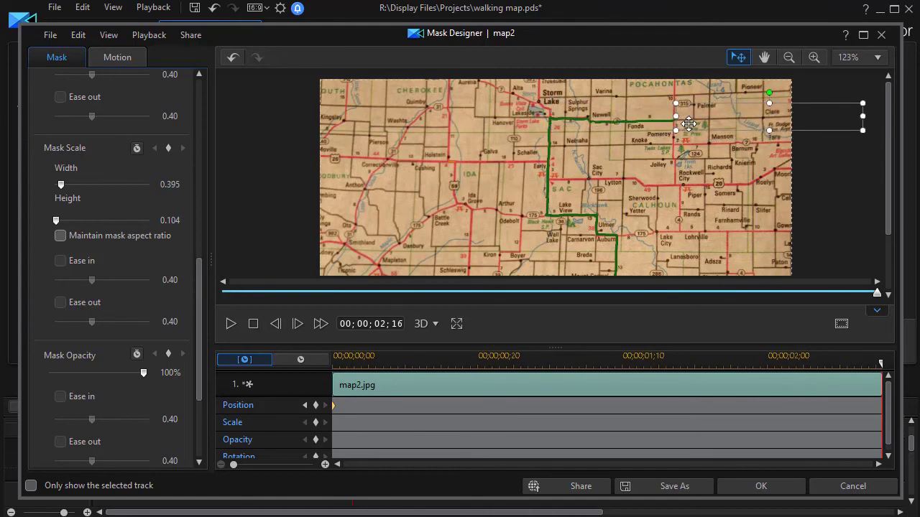
left_click(761, 486)
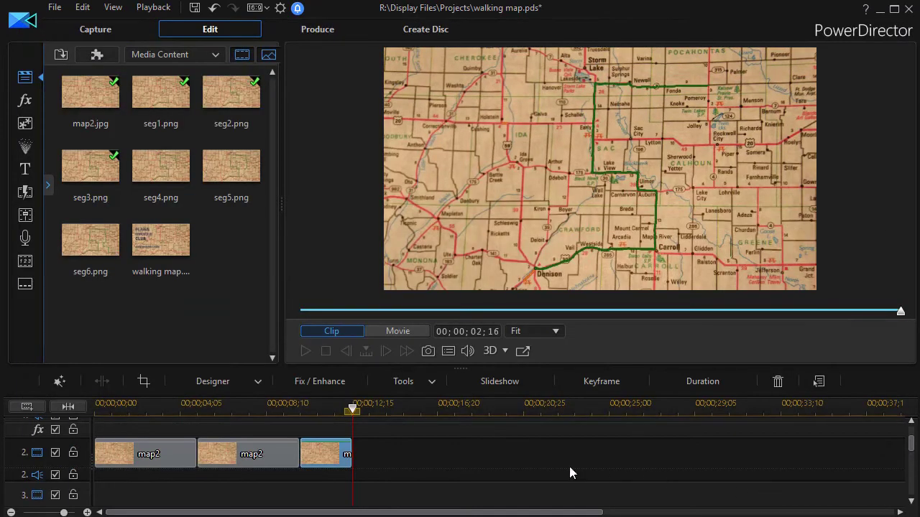
left_click_drag(353, 414, 244, 428)
left_click(246, 453)
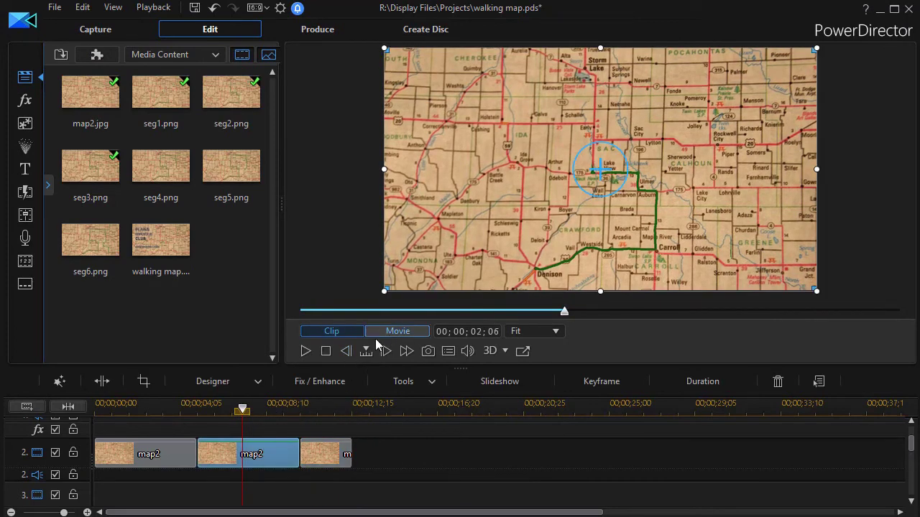
left_click(410, 332)
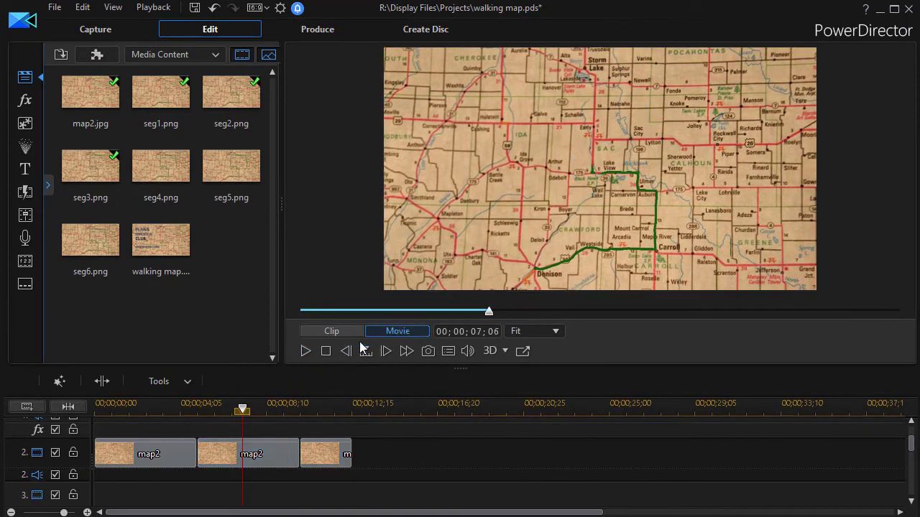
left_click(305, 353)
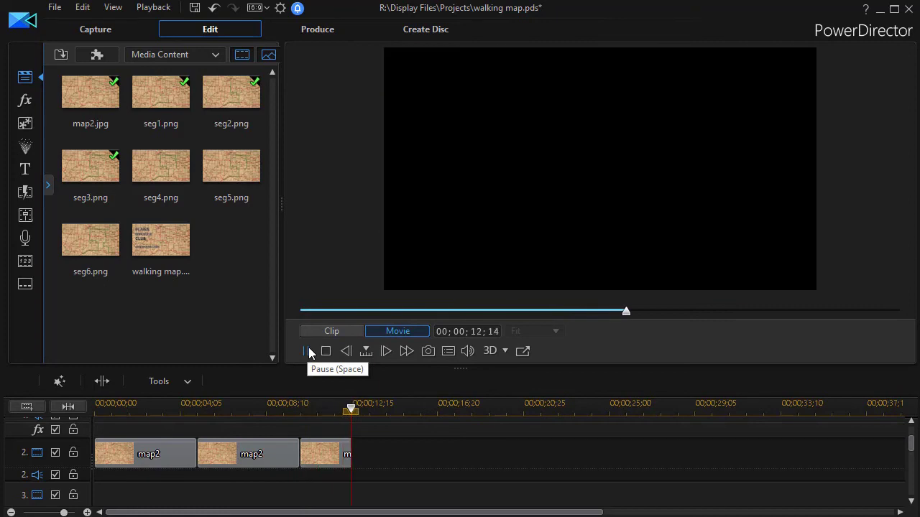
left_click_drag(378, 411, 350, 417)
key("space")
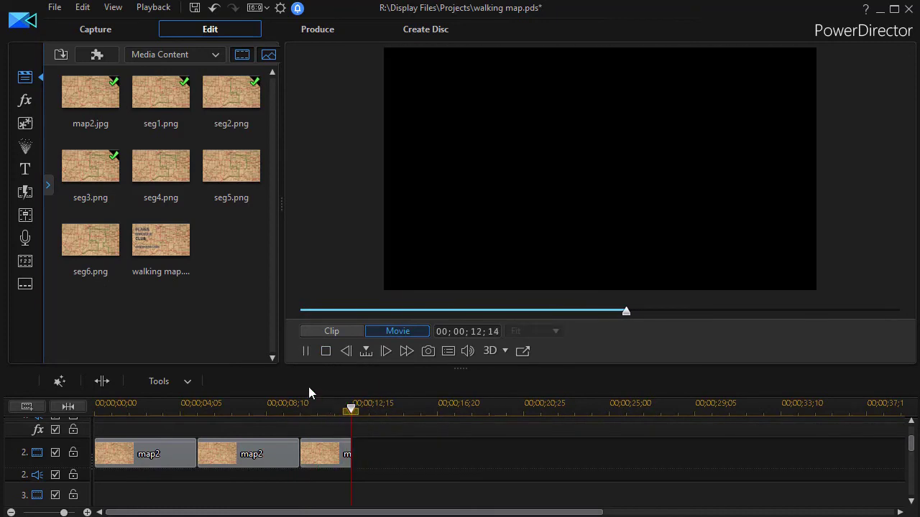
left_click(326, 350)
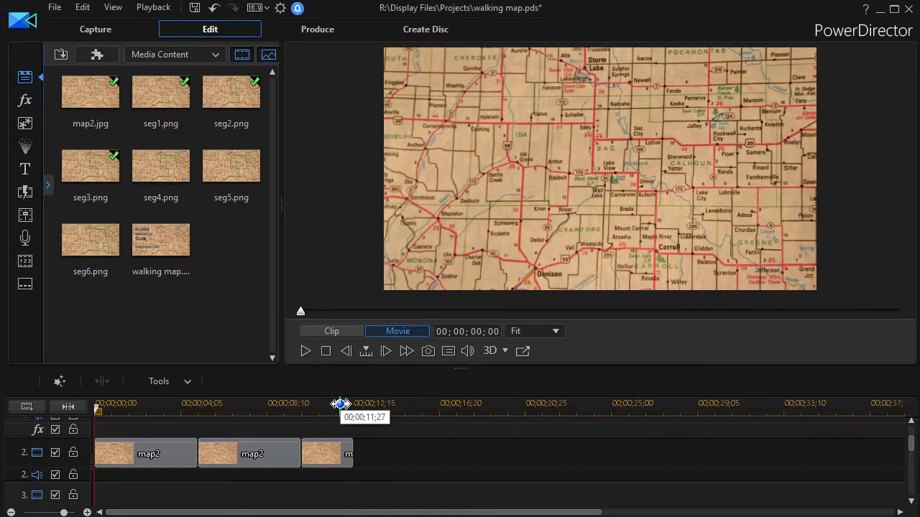
left_click_drag(342, 403, 348, 408)
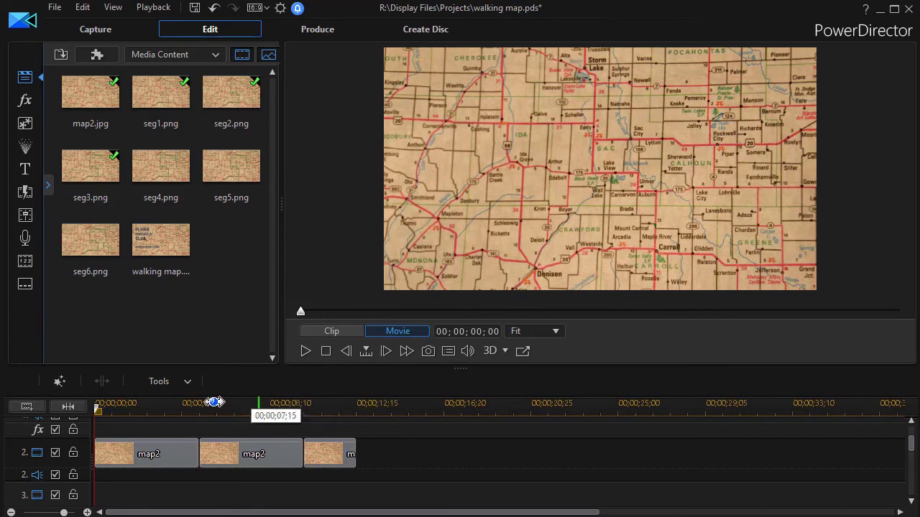
left_click_drag(97, 408, 340, 409)
left_click(354, 437)
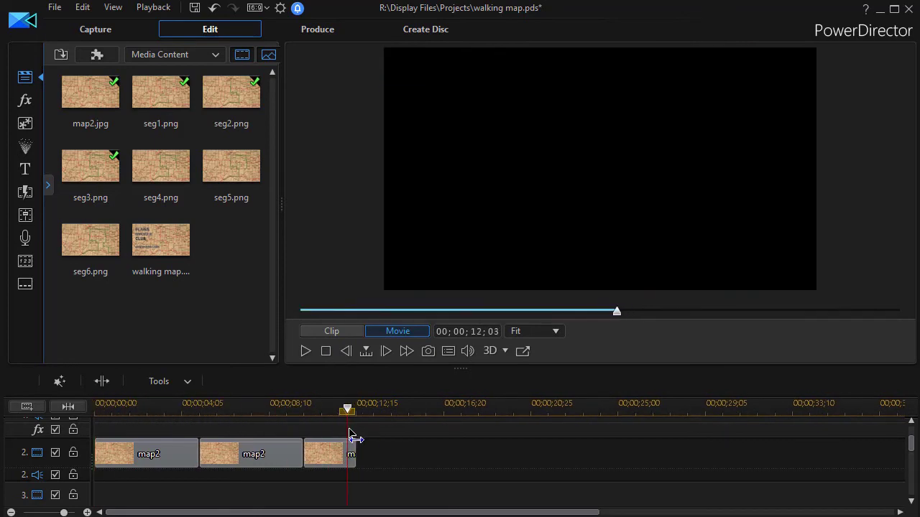